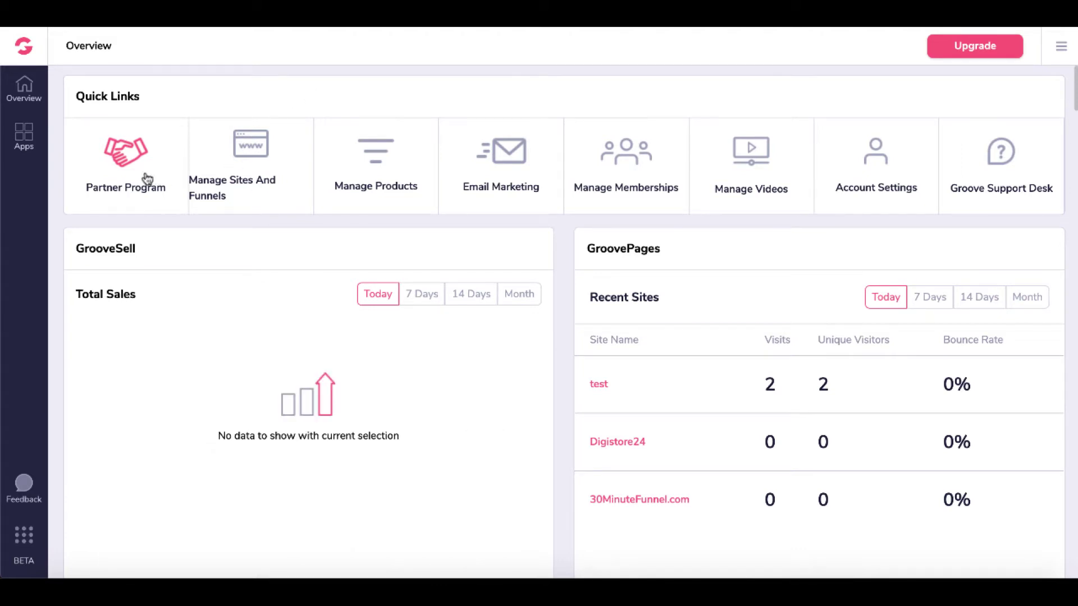
- Go to GroovePages' site list and open the test site in the page editor
left_click(25, 144)
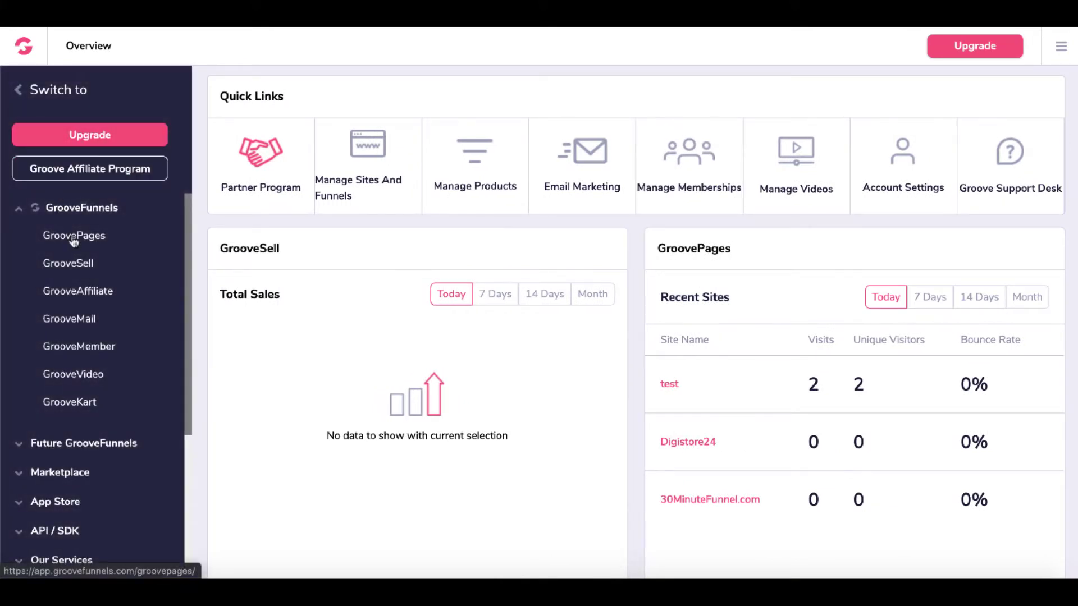
left_click(74, 236)
mouse_move(179, 240)
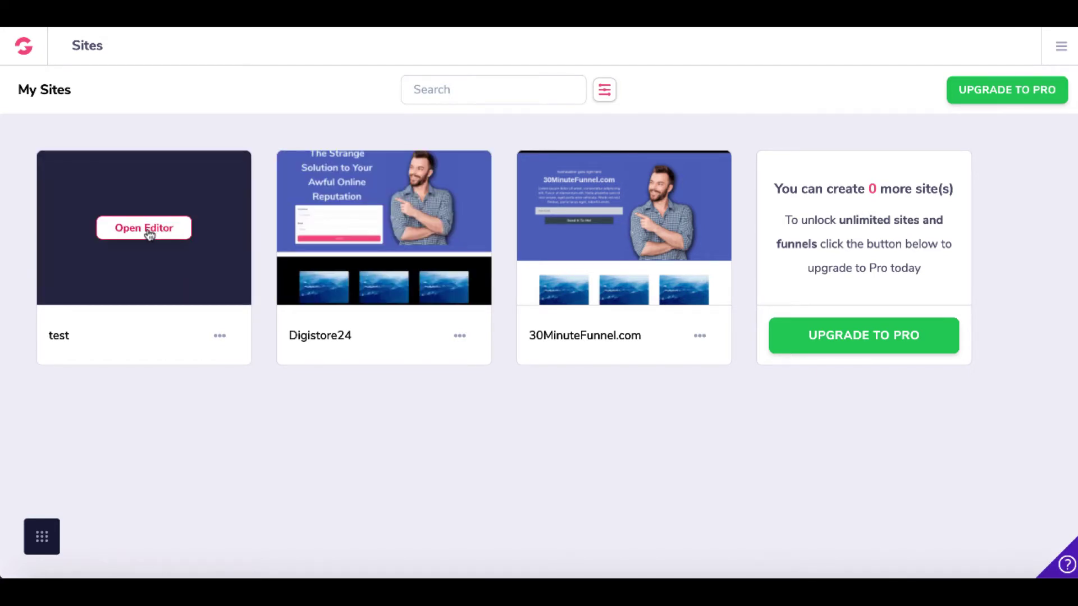
left_click(150, 234)
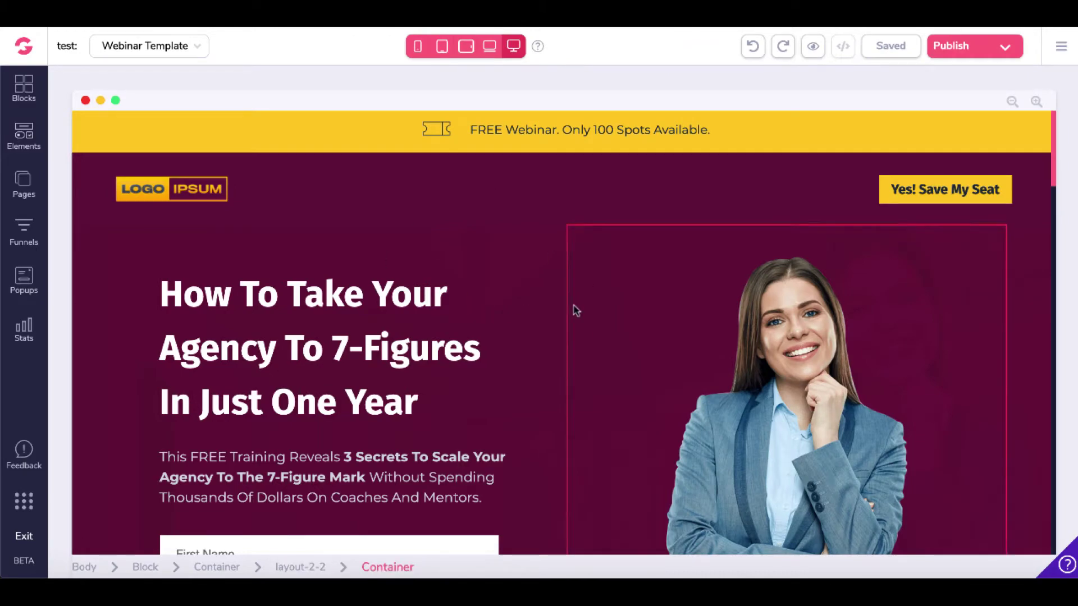
scroll(573, 310, "down", 10)
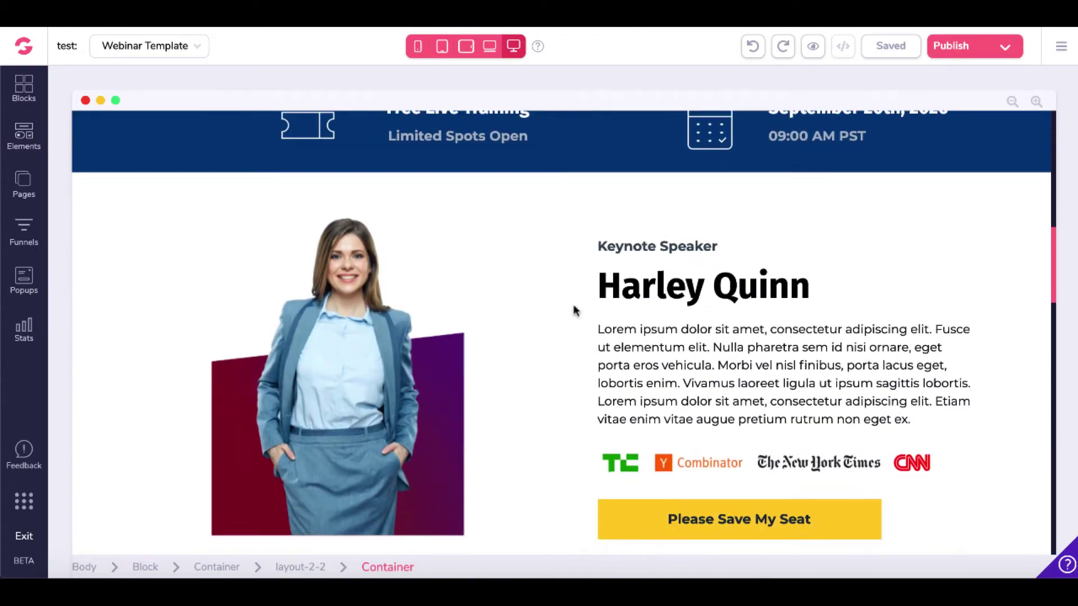
scroll(574, 310, "down", 20)
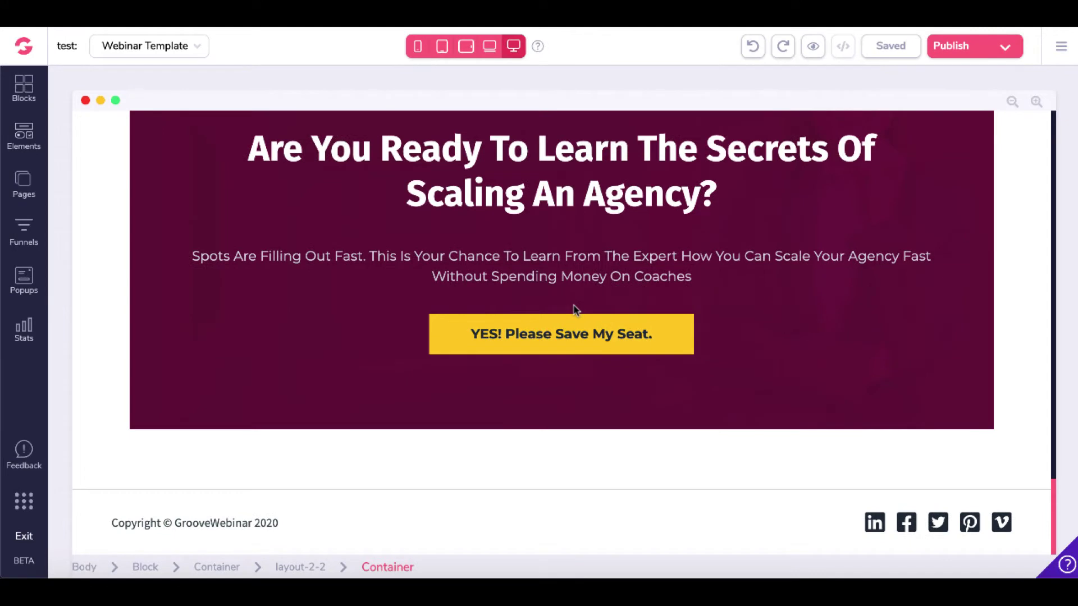
left_click(904, 526)
left_click(903, 525)
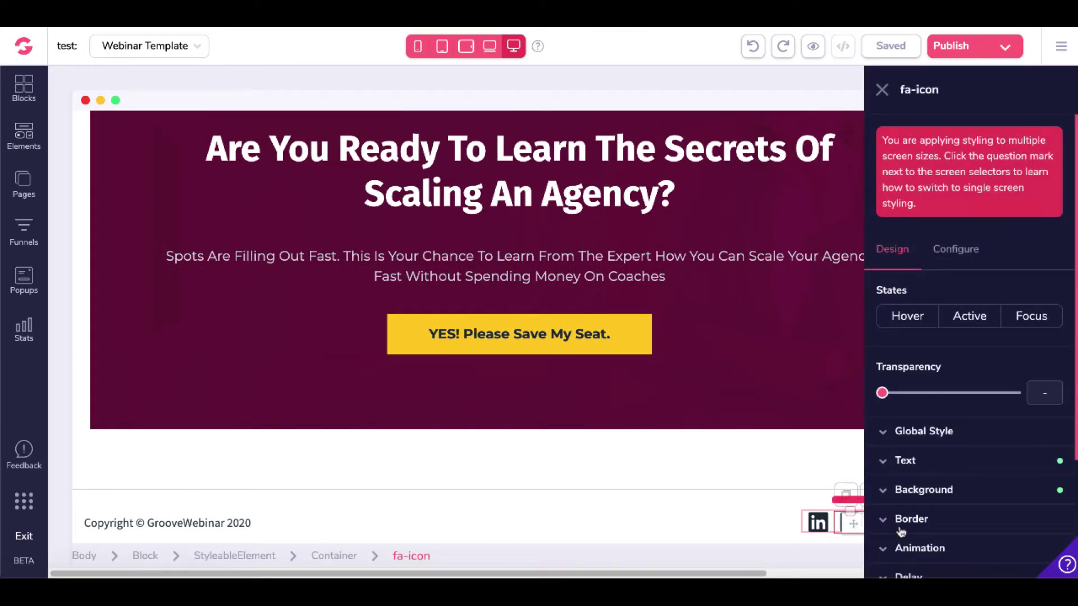
left_click(953, 252)
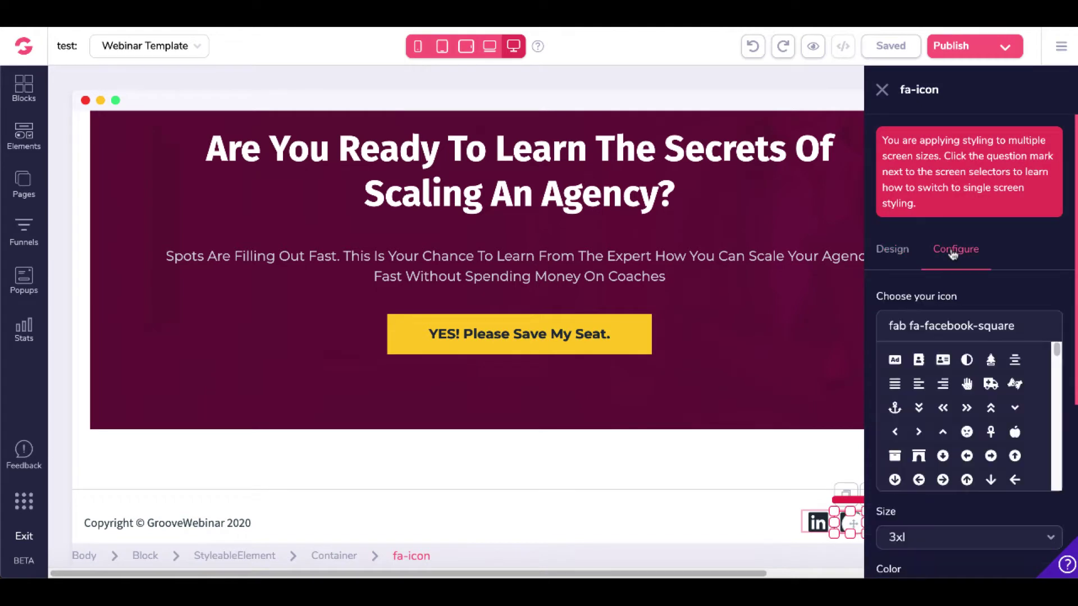
scroll(968, 458, "down", 5)
scroll(975, 492, "down", 5)
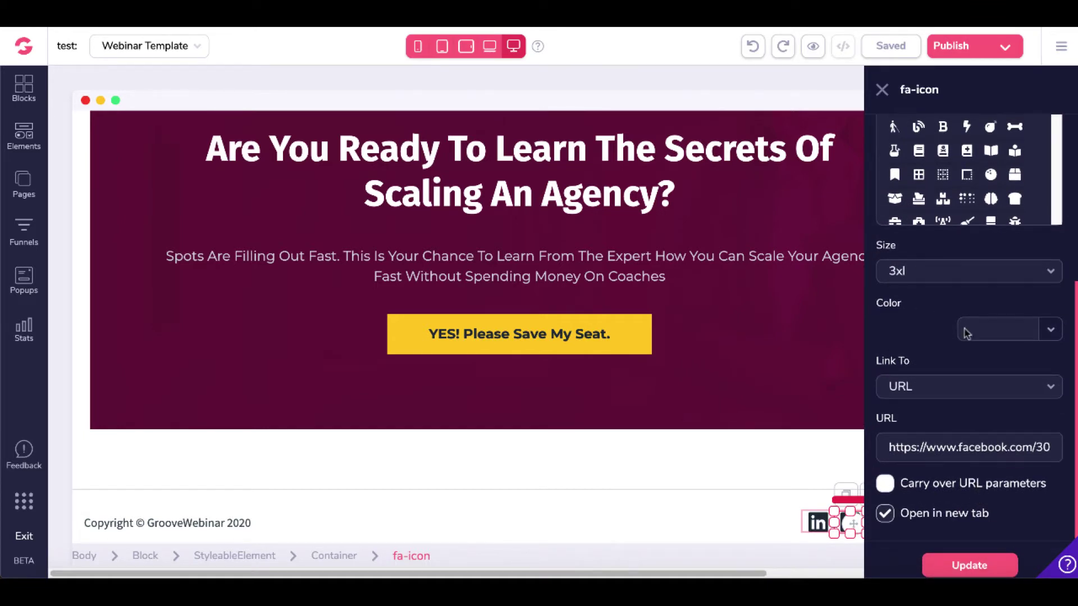
scroll(915, 354, "down", 1)
left_click(929, 378)
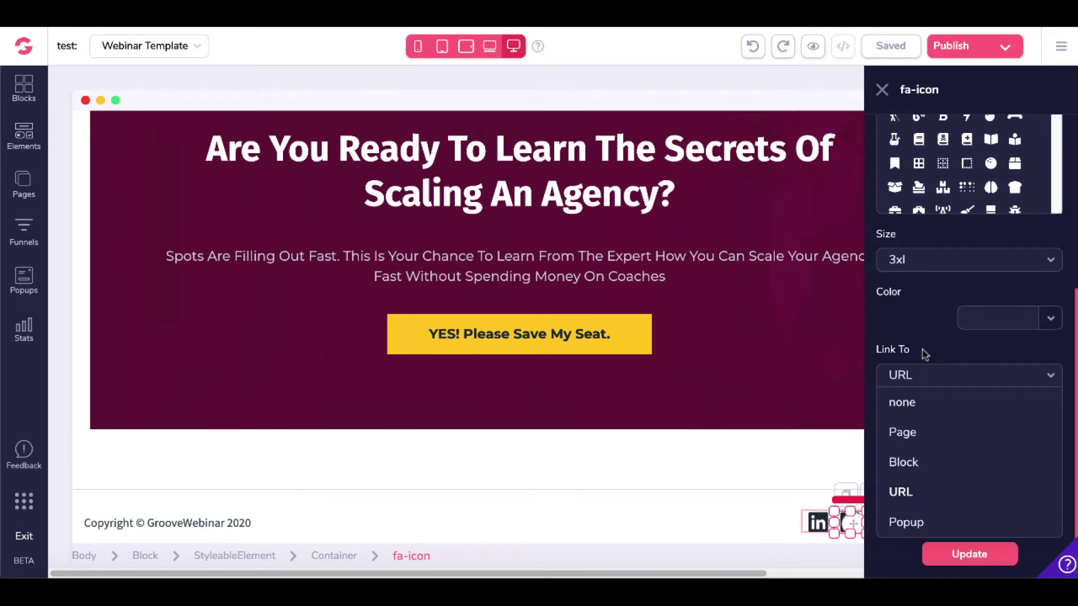
key("Escape")
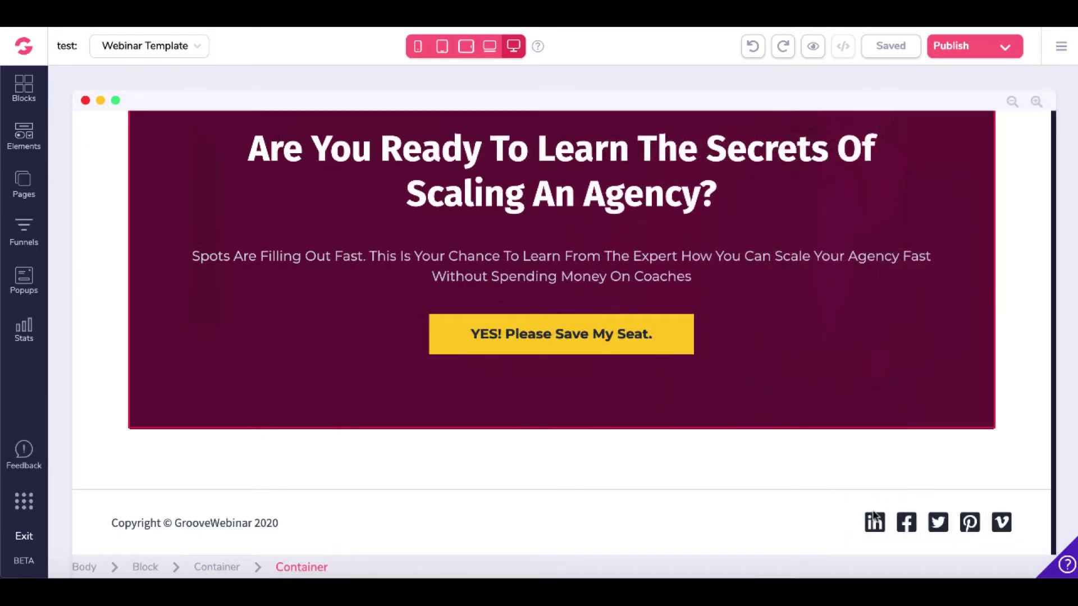
- Link the first footer icon to the pasted LinkedIn profile URL, opening in a new tab
left_click(875, 525)
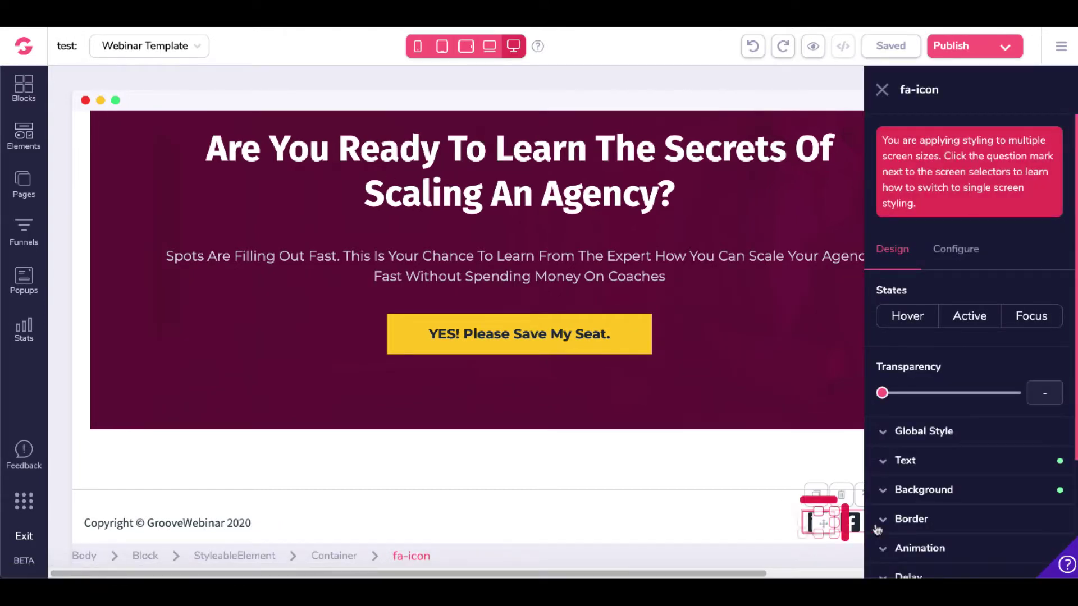
left_click(954, 256)
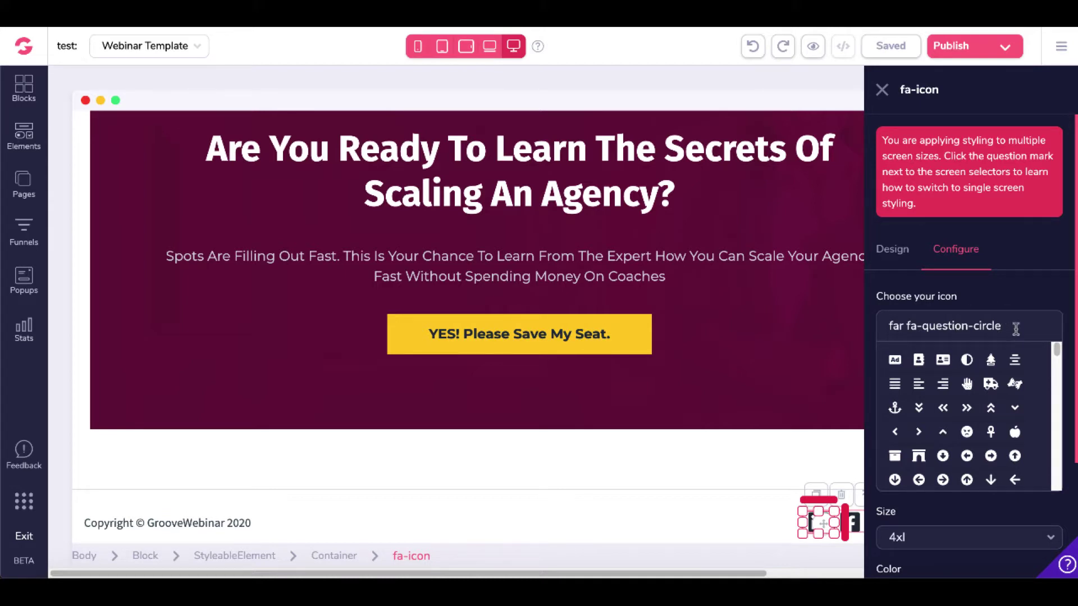
scroll(1004, 387, "down", 5)
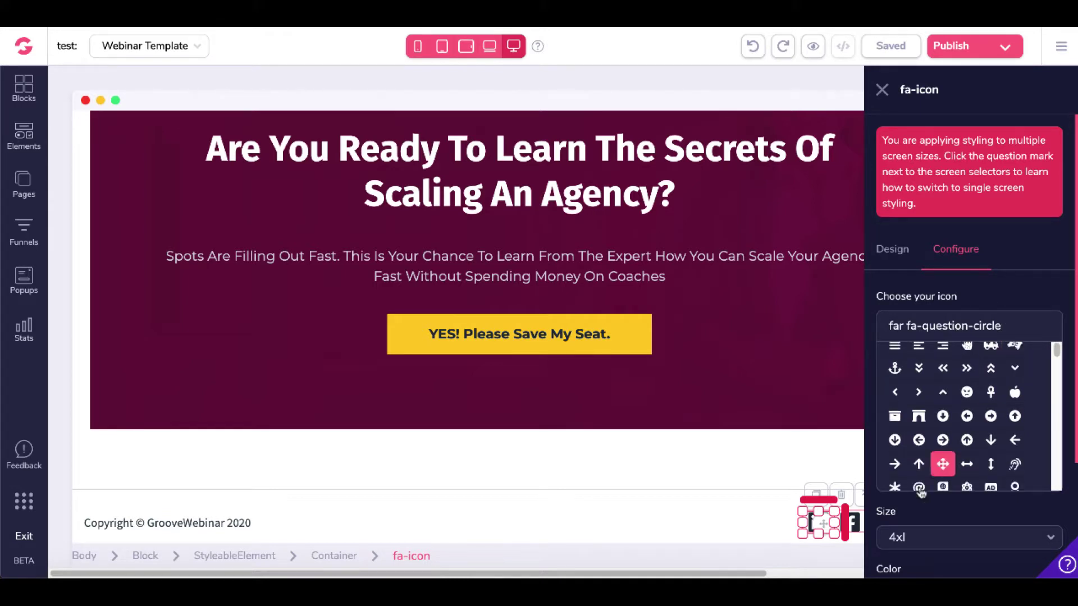
scroll(921, 492, "down", 5)
scroll(936, 507, "down", 3)
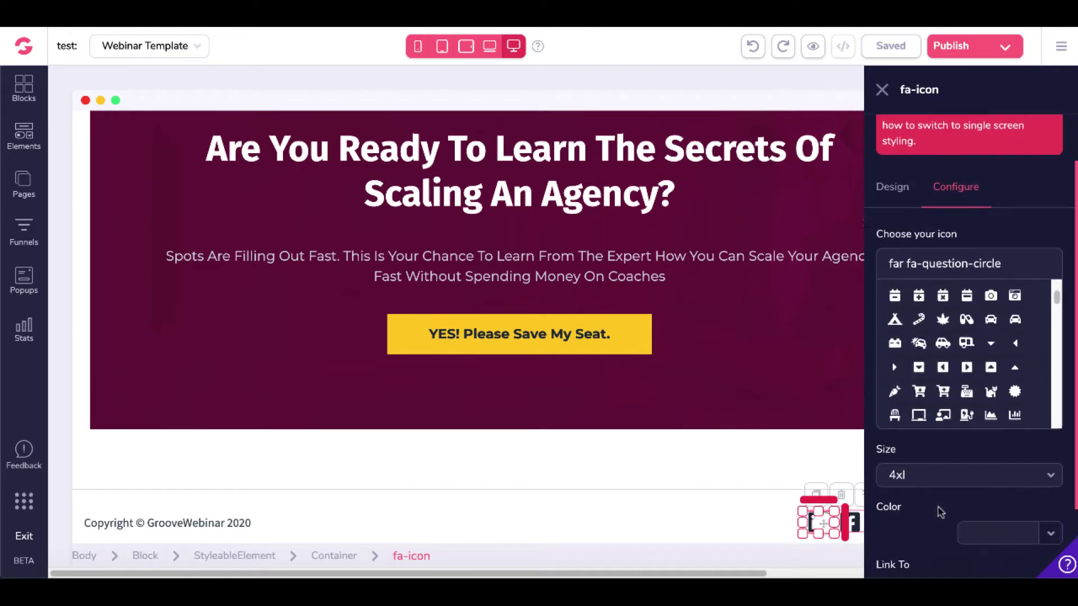
left_click(937, 505)
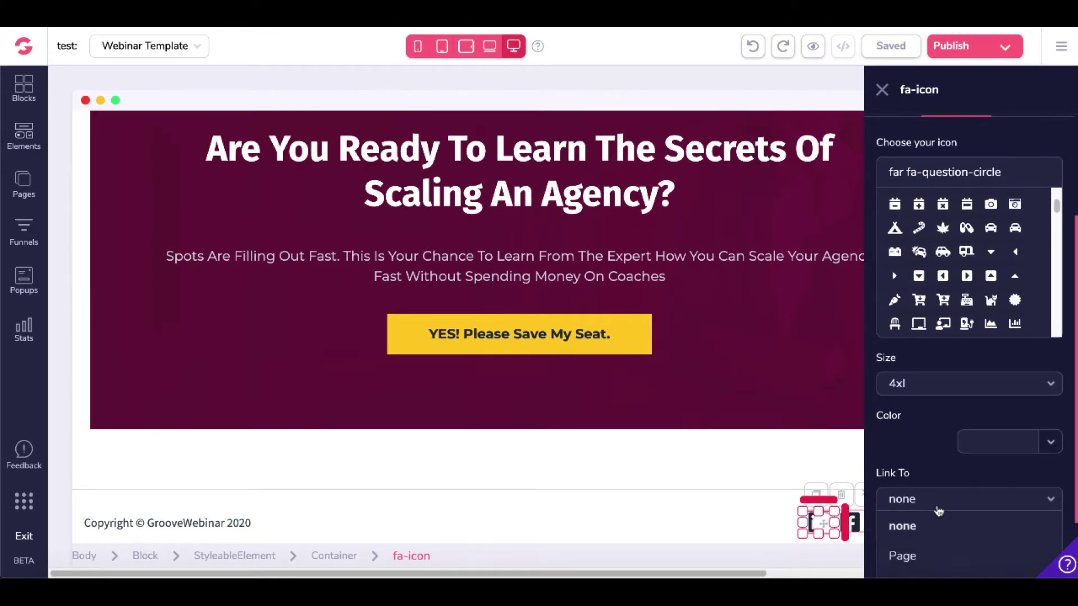
left_click(902, 532)
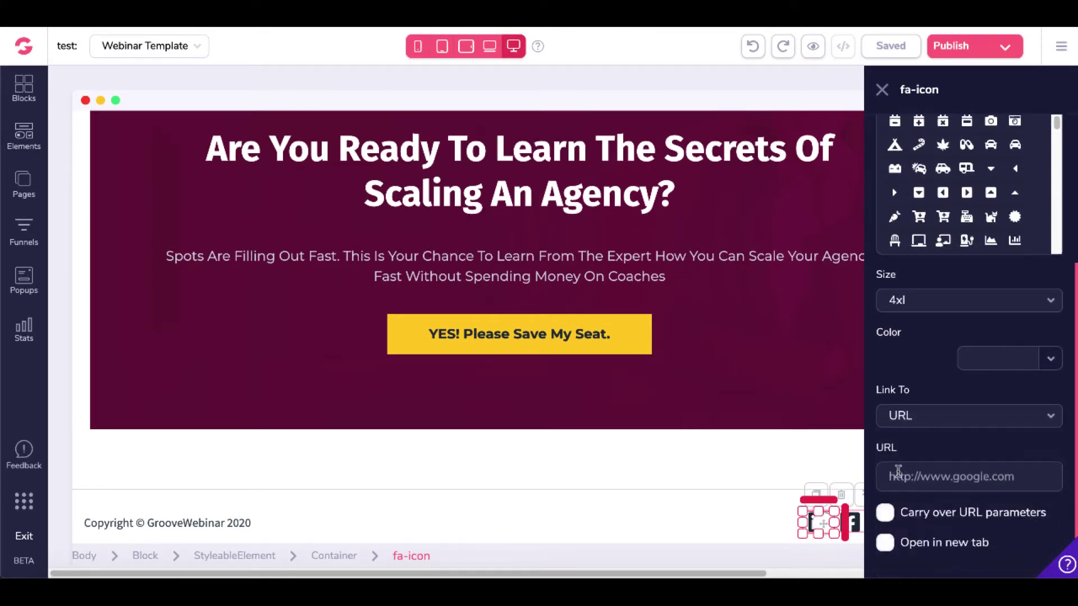
type("https://www.linkedin.com/in/garrybaker/")
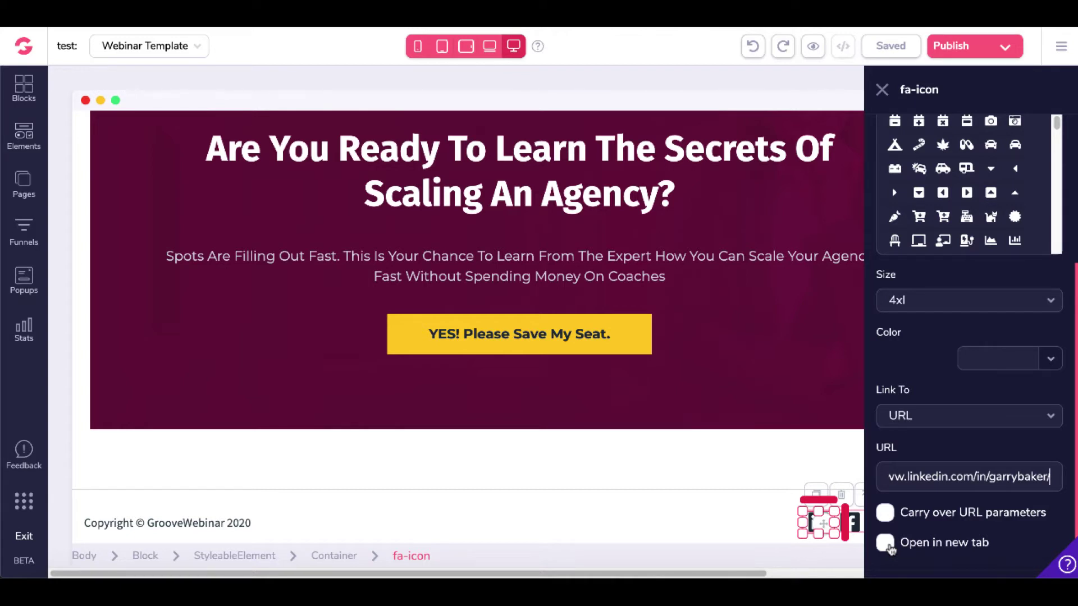
left_click(886, 543)
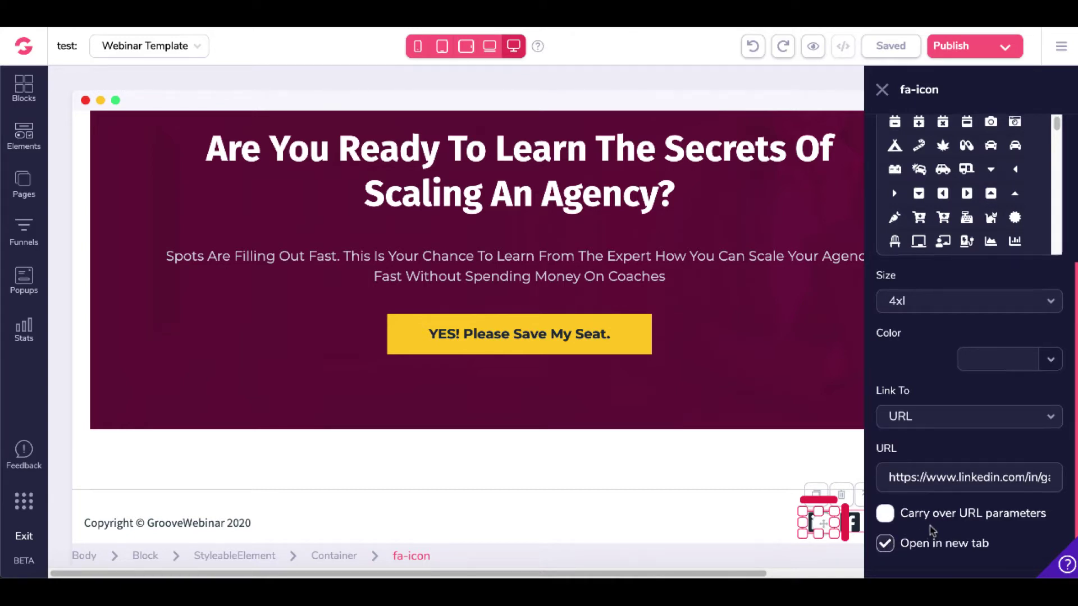
scroll(932, 530, "up", 3)
scroll(923, 437, "up", 1)
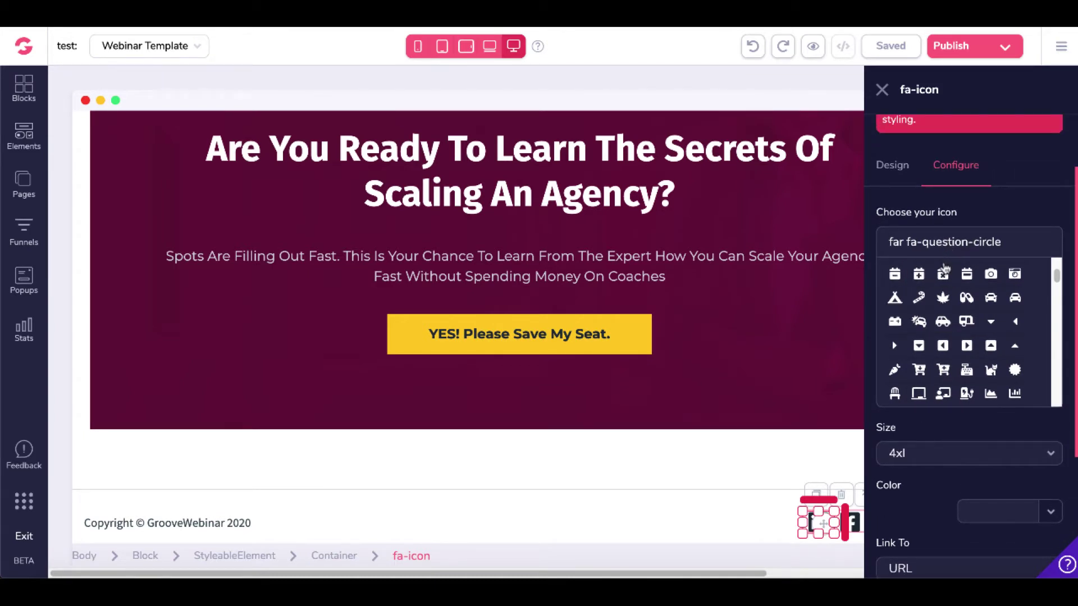
scroll(931, 525, "down", 5)
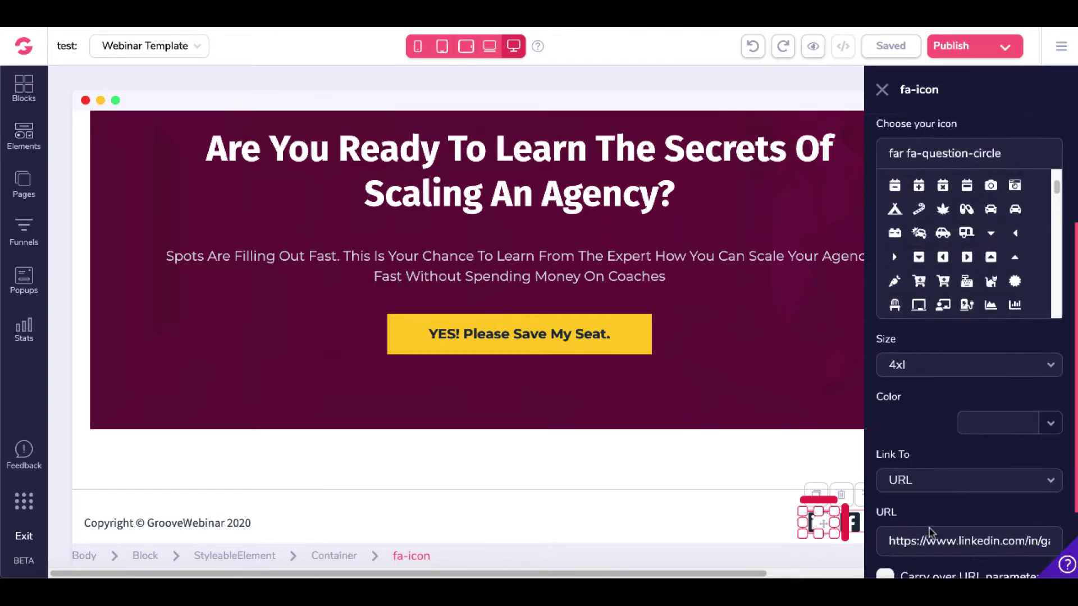
left_click(956, 554)
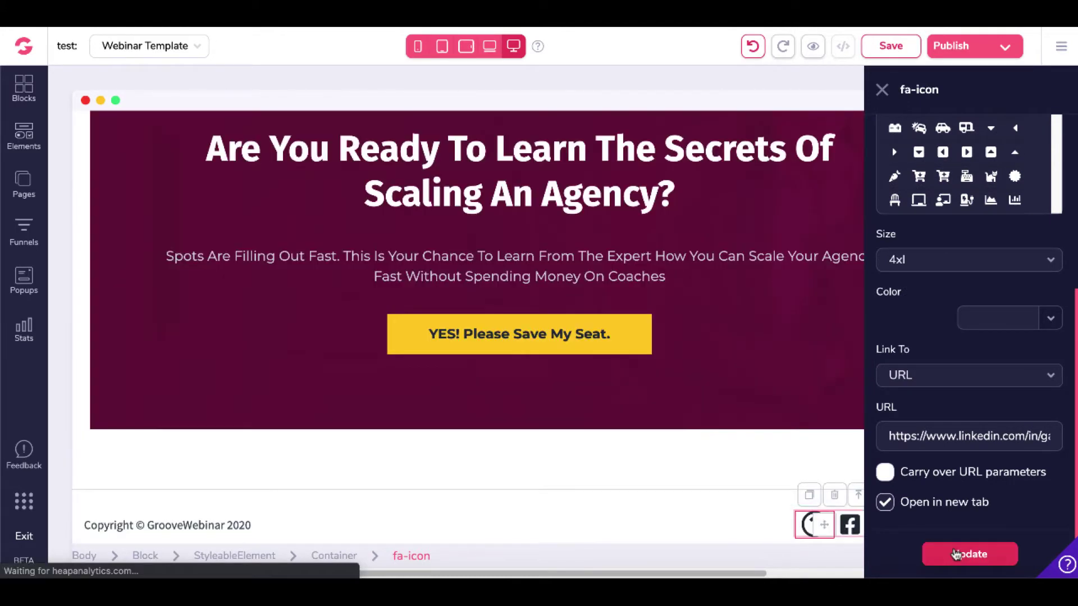
- Select the footer container and close its StyleableElement panel to reveal all five social icons
left_click(711, 529)
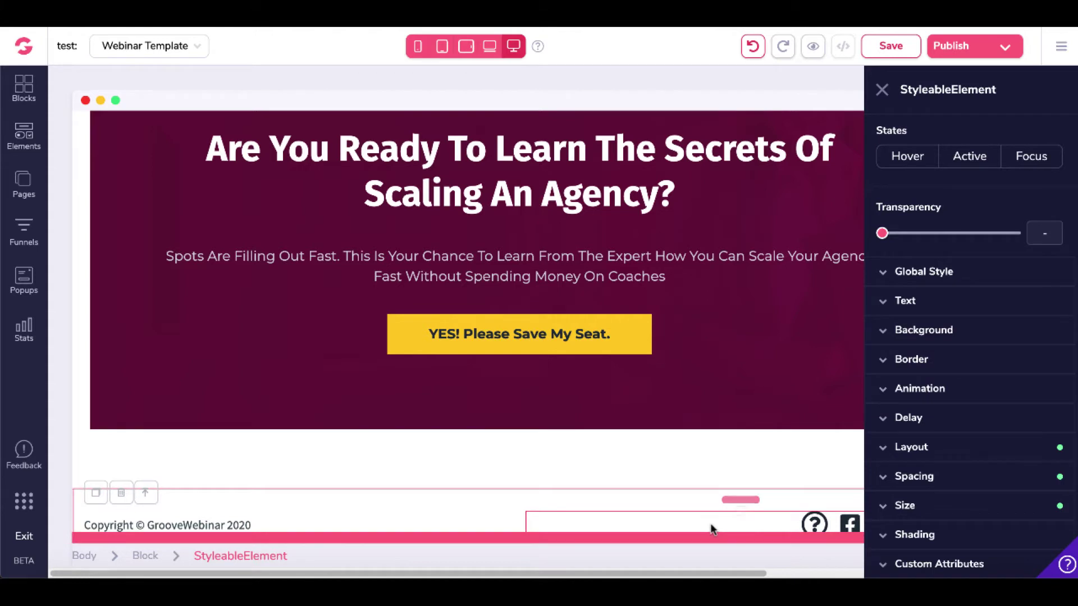
scroll(700, 530, "right", 1)
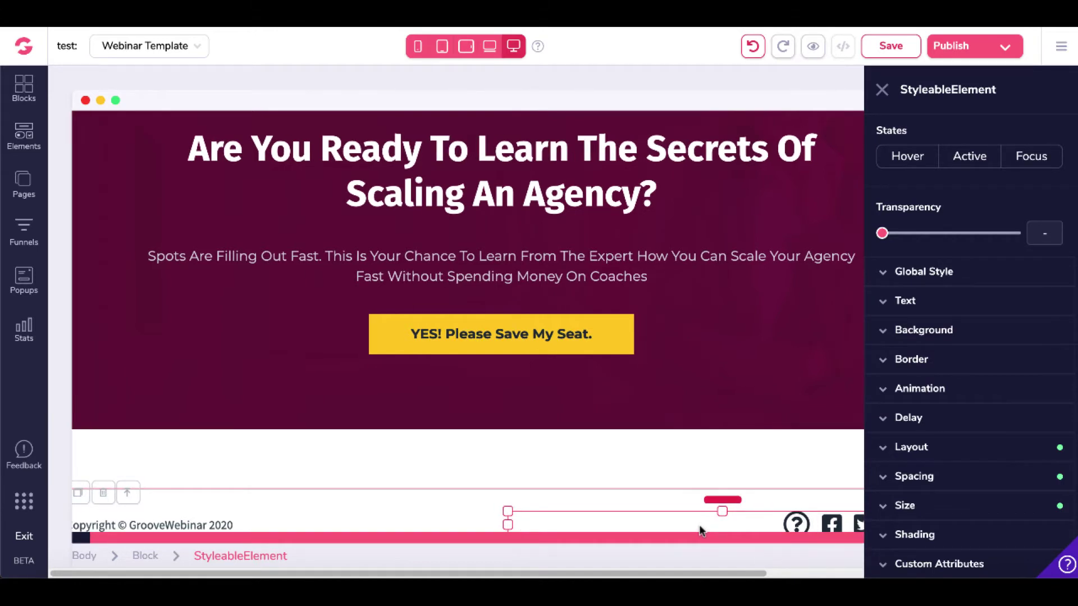
scroll(700, 530, "right", 5)
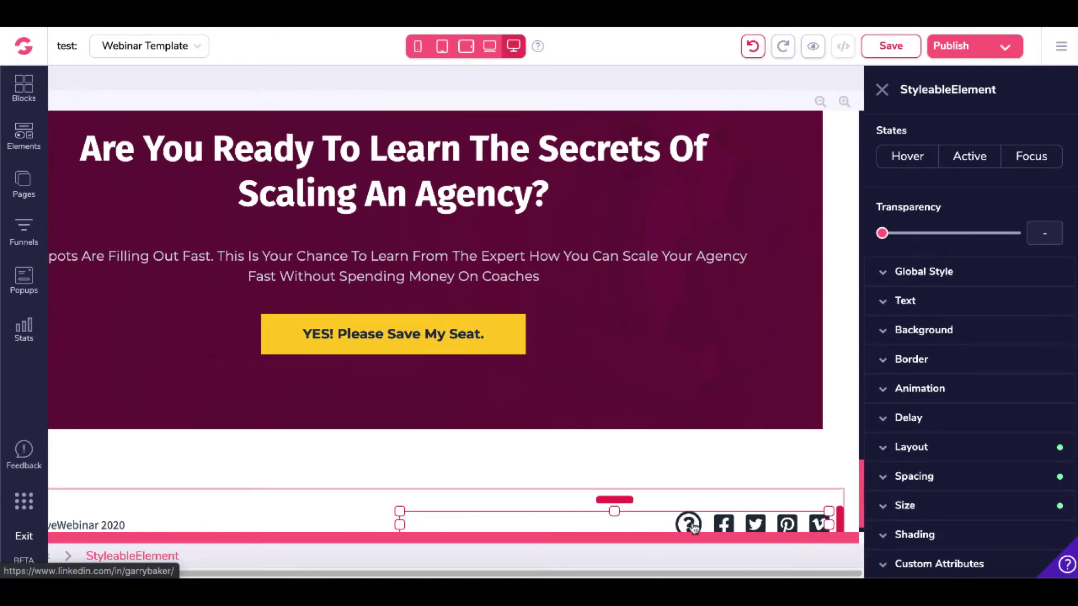
scroll(694, 528, "down", 1)
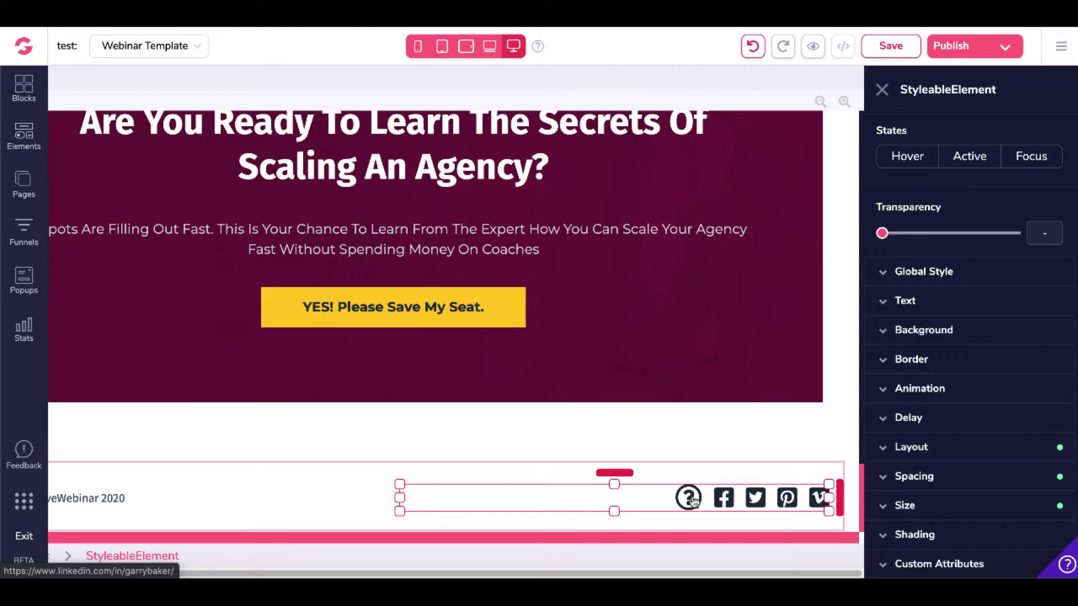
left_click(882, 93)
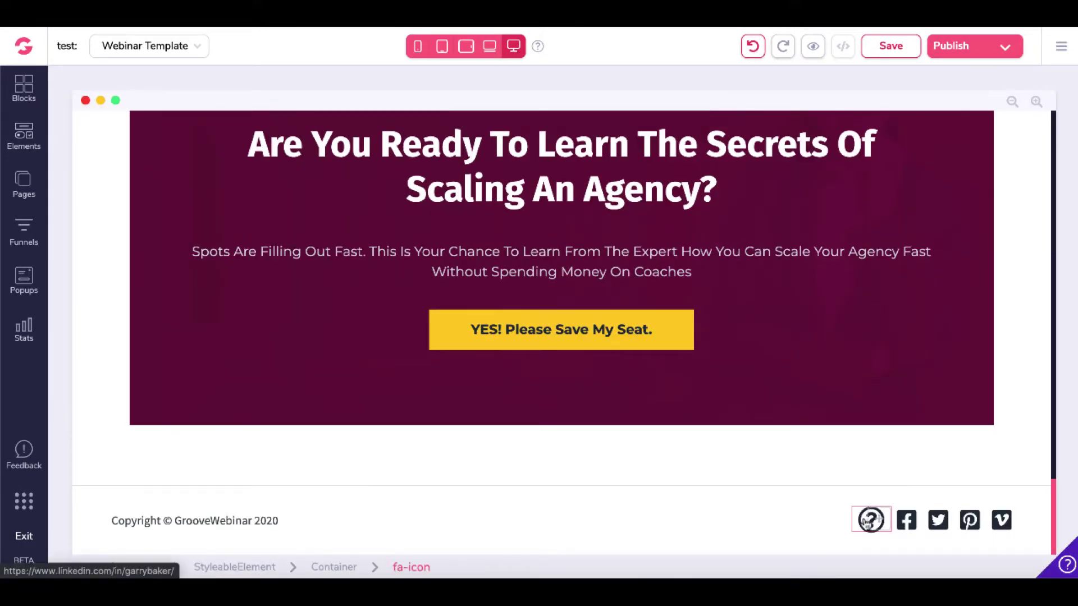
- Replace the question-circle icon with the square LinkedIn icon (fab fa-linkedin) by searching 'linke'
left_click(868, 520)
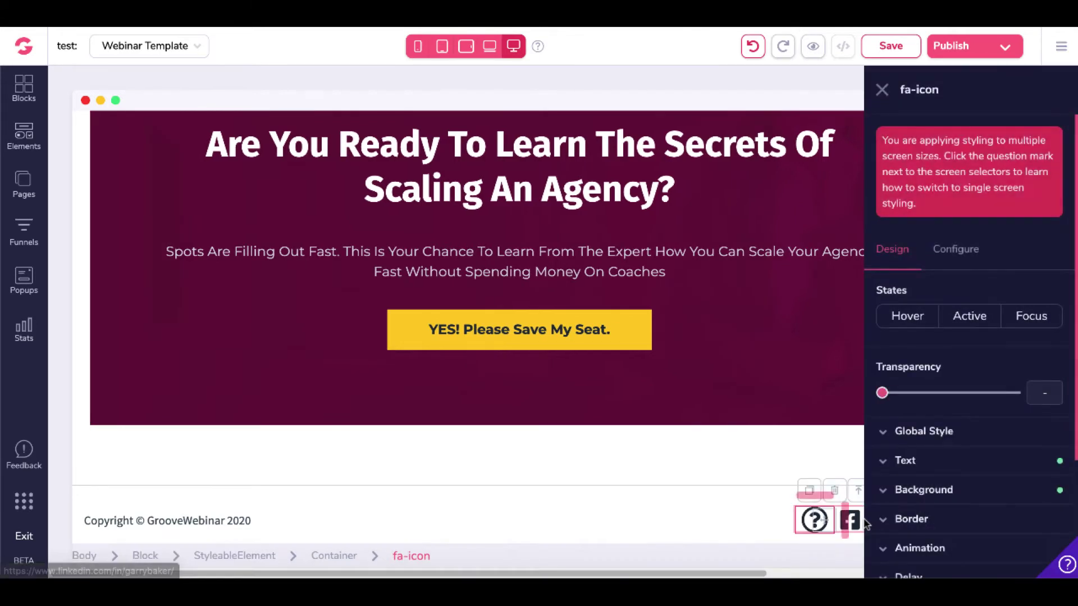
left_click(957, 252)
triple_click(934, 318)
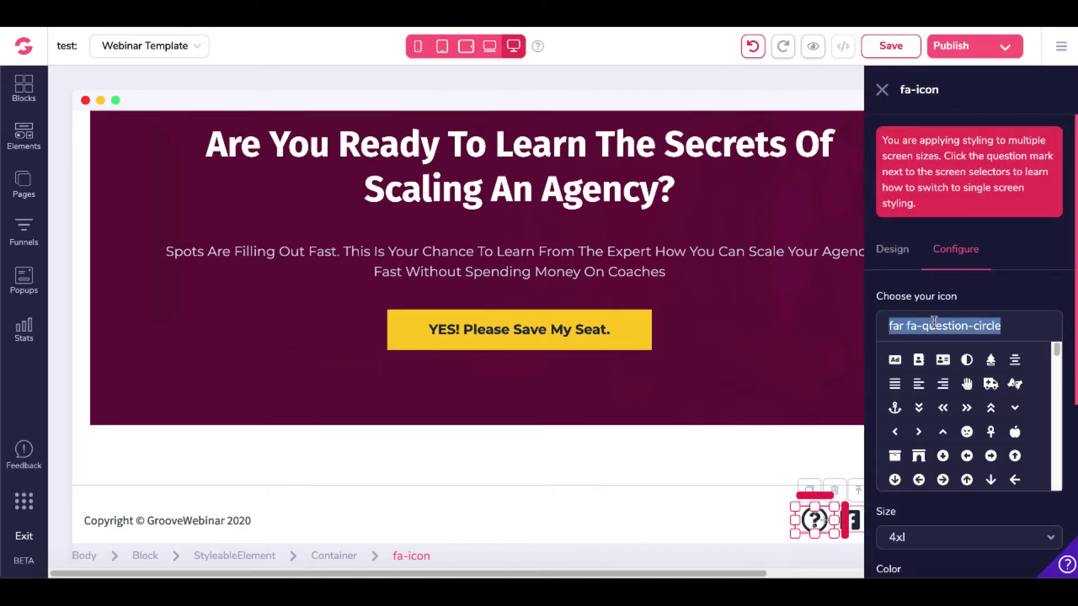
key("BackSpace")
type("linke")
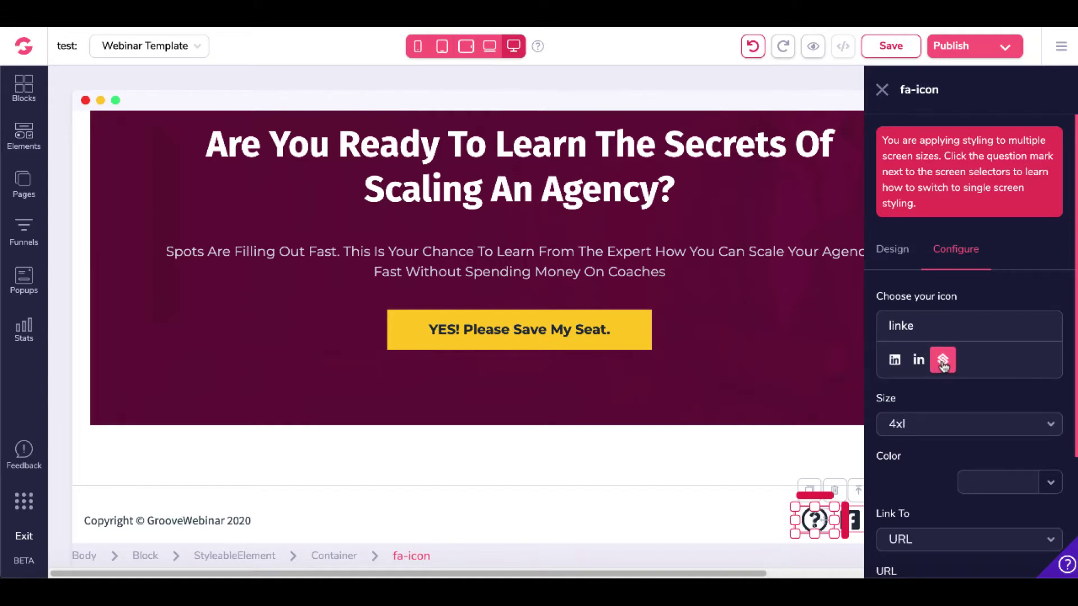
left_click(896, 362)
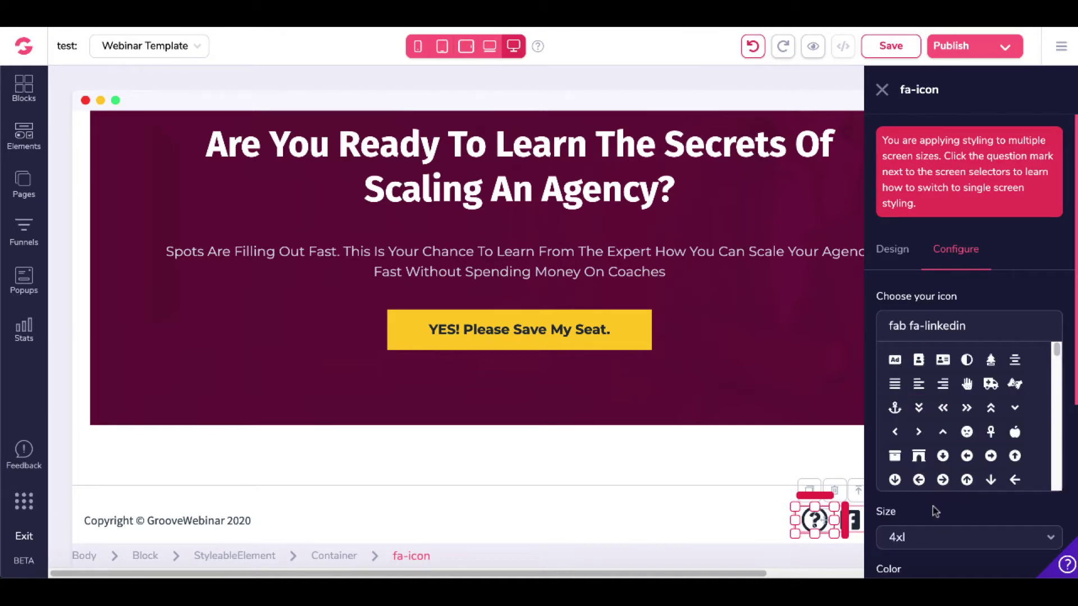
scroll(935, 511, "down", 3)
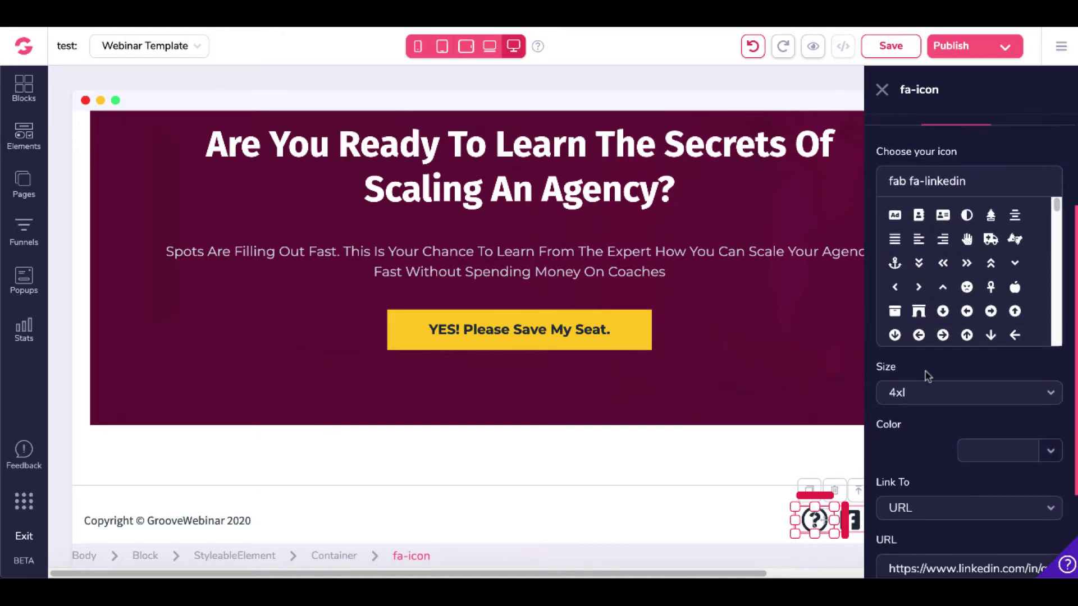
- Resize the LinkedIn icon from 4xl to 3xl and apply the update
left_click(924, 393)
scroll(915, 460, "down", 3)
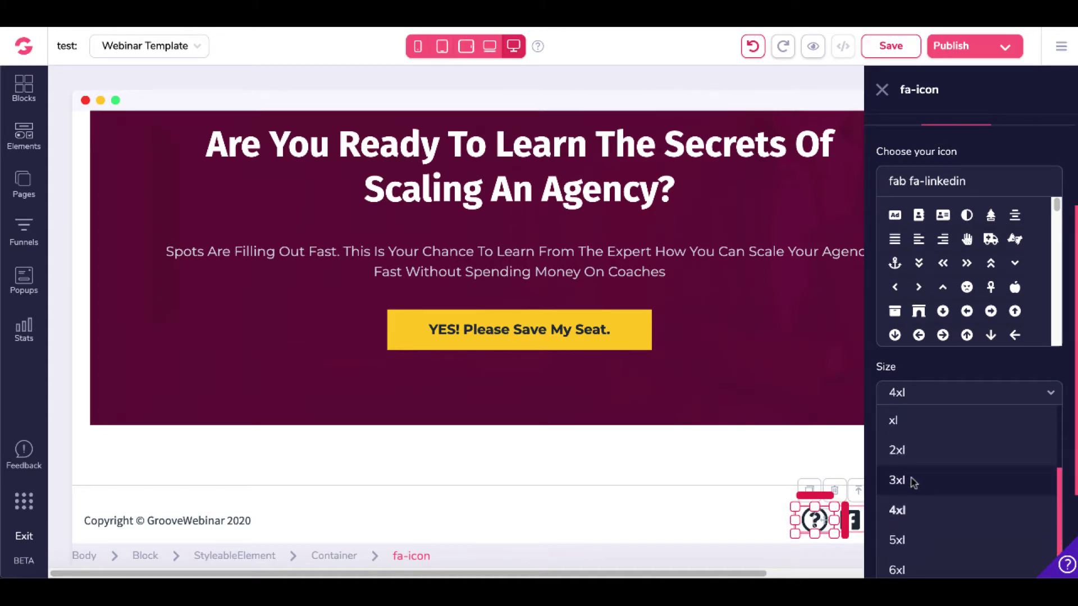
left_click(913, 482)
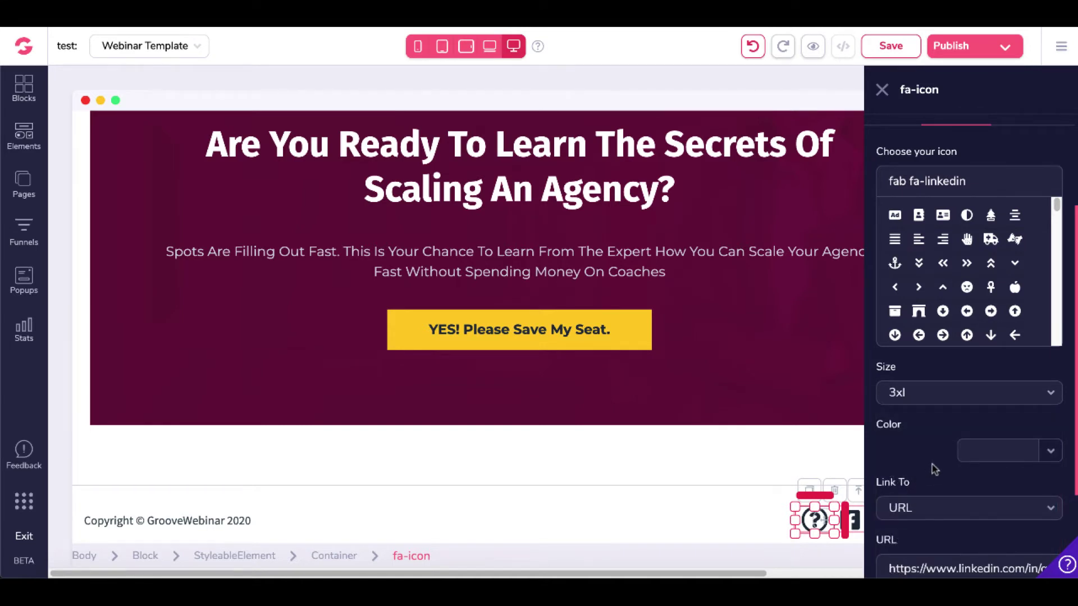
scroll(933, 469, "down", 1)
scroll(933, 469, "down", 5)
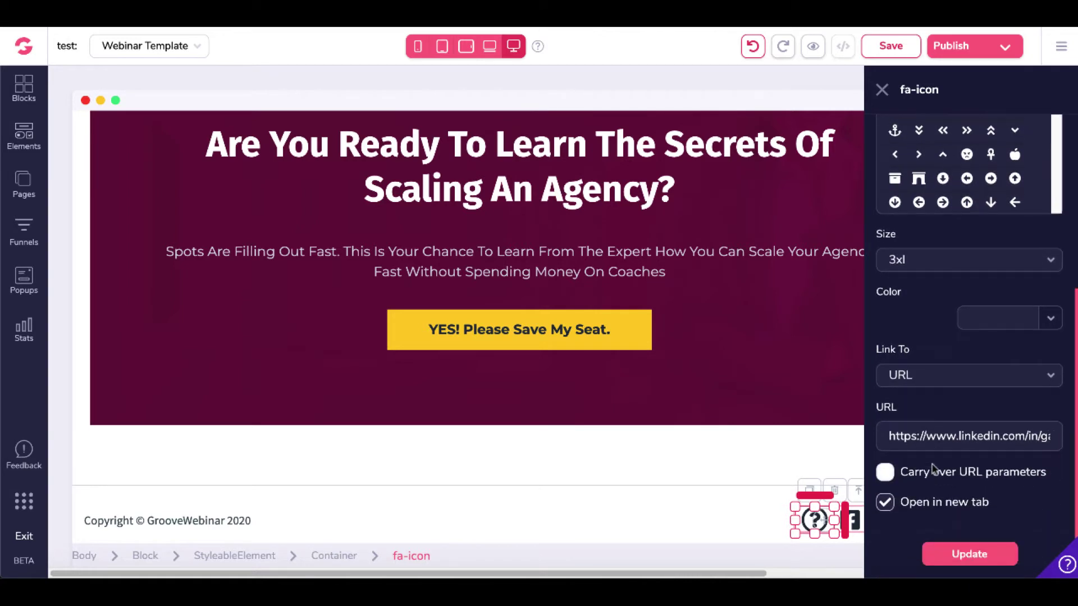
left_click(951, 552)
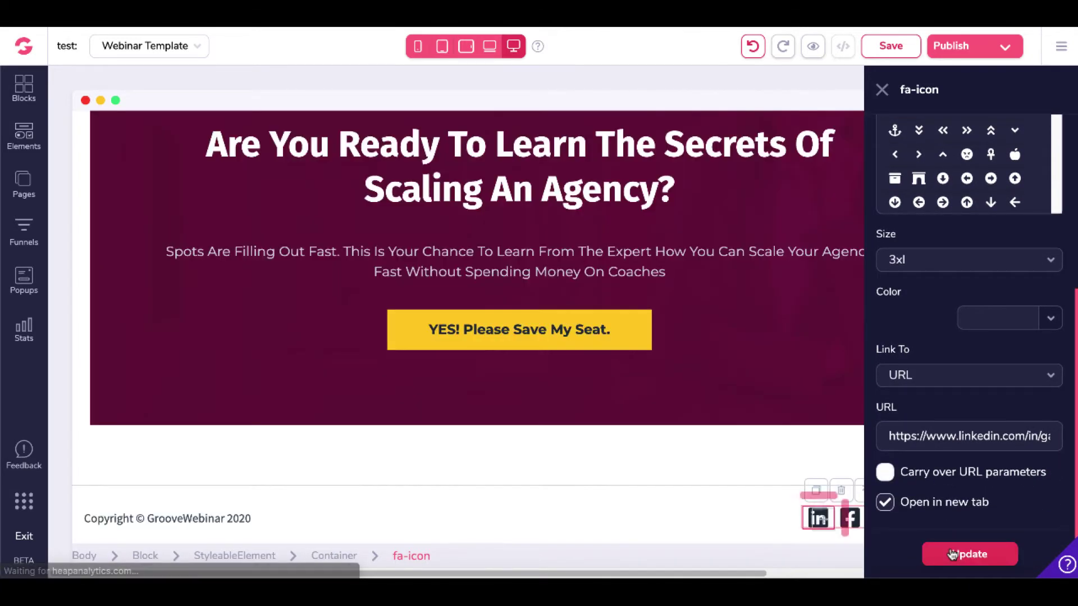
left_click(741, 513)
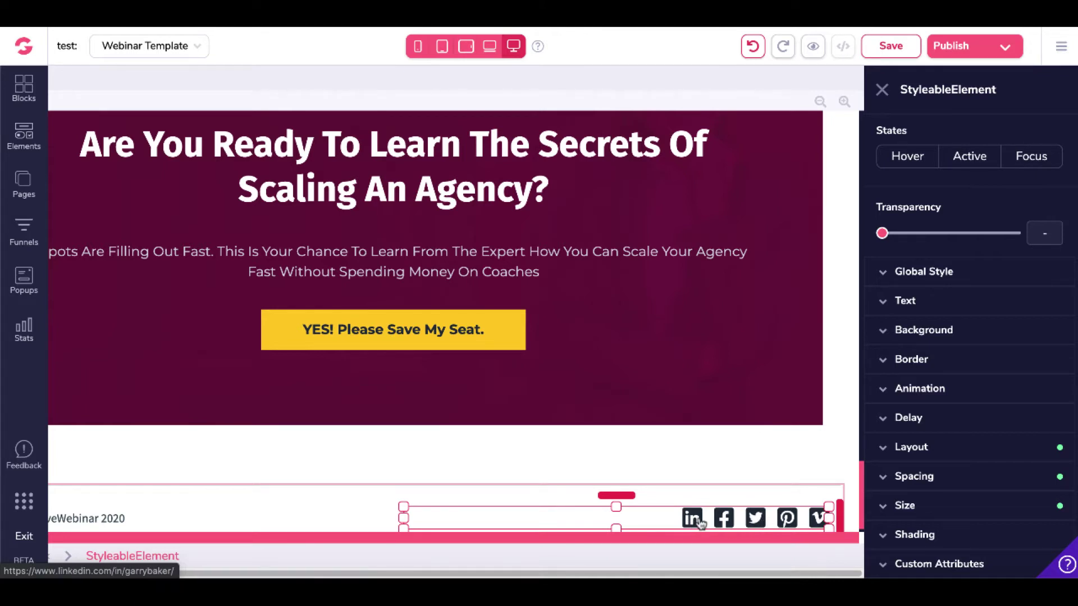
- Publish the webinar page from the Template Settings panel
left_click(954, 45)
left_click(933, 559)
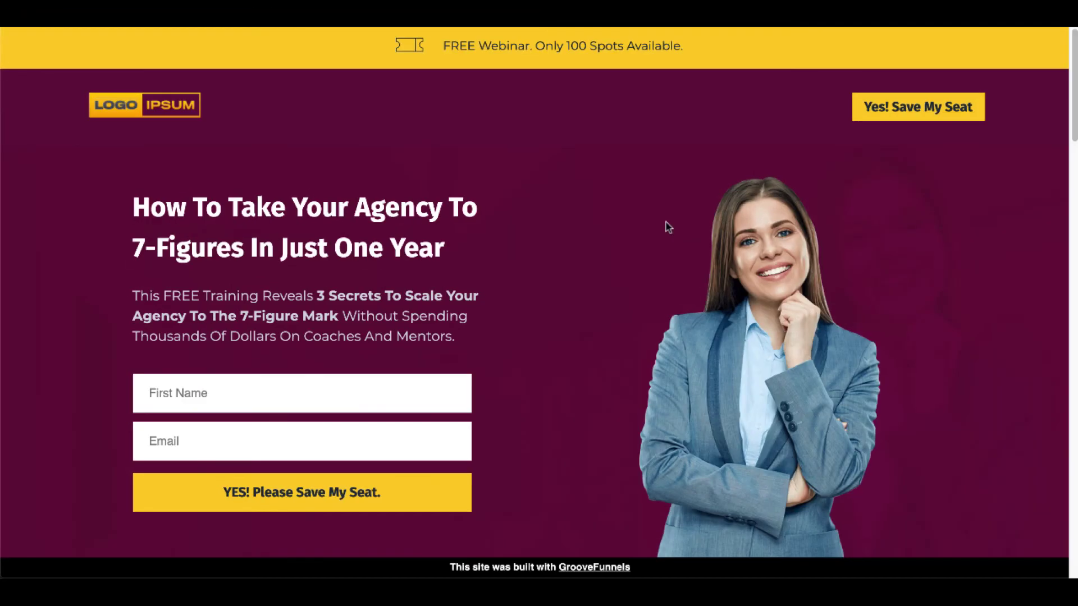
- On the live page, follow the footer LinkedIn icon to LinkedIn, then return to the editor
scroll(665, 222, "down", 15)
scroll(666, 227, "down", 15)
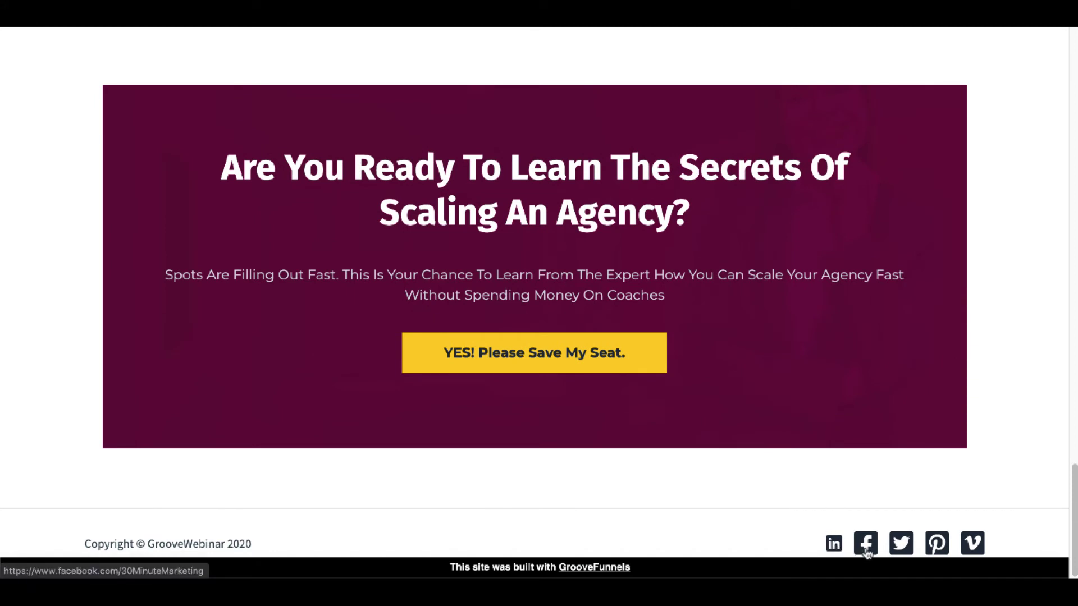
left_click(834, 545)
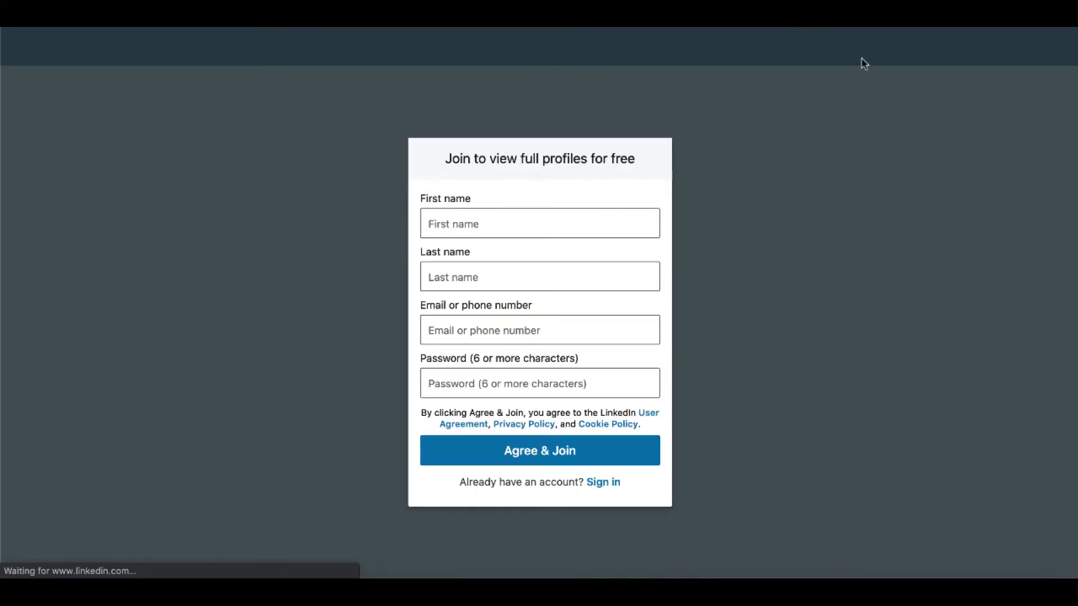
key("ctrl+w")
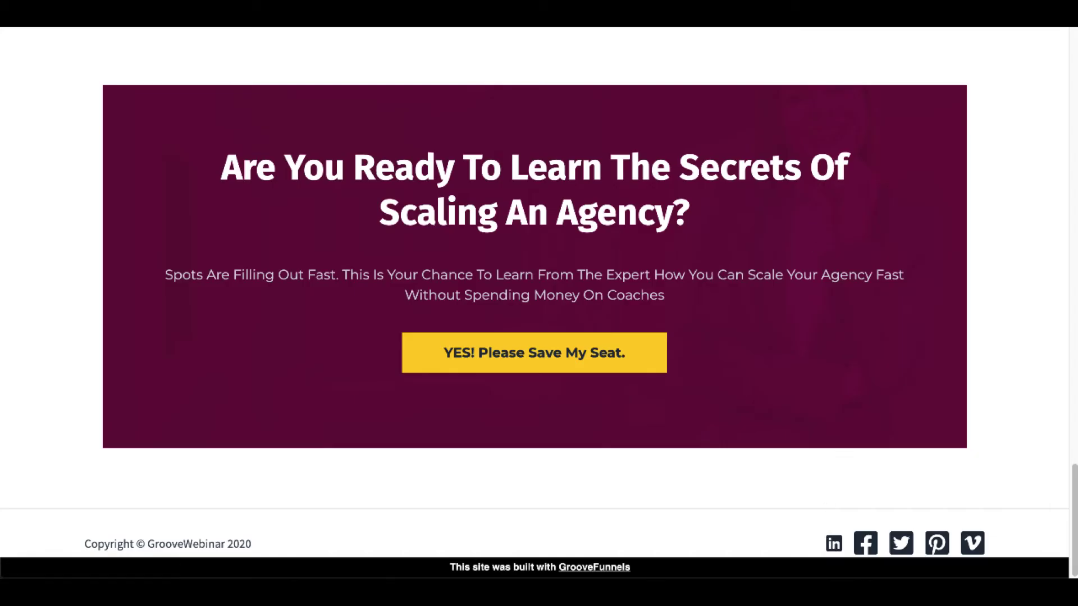
key("ctrl+w")
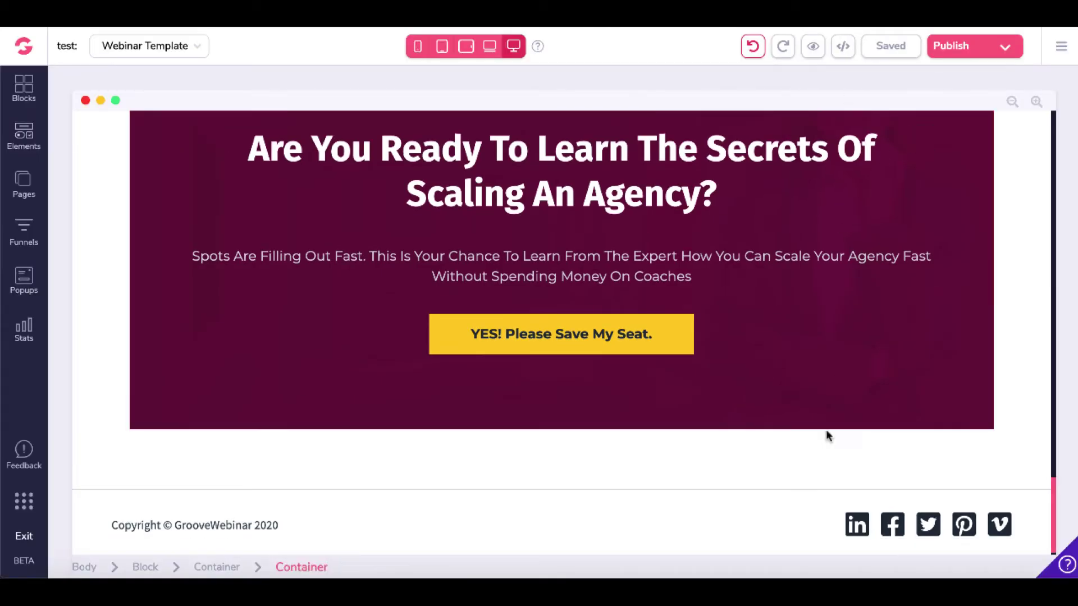
- Re-apply size 3xl to the footer LinkedIn icon and bring up the testlandingpage publish settings
left_click(853, 524)
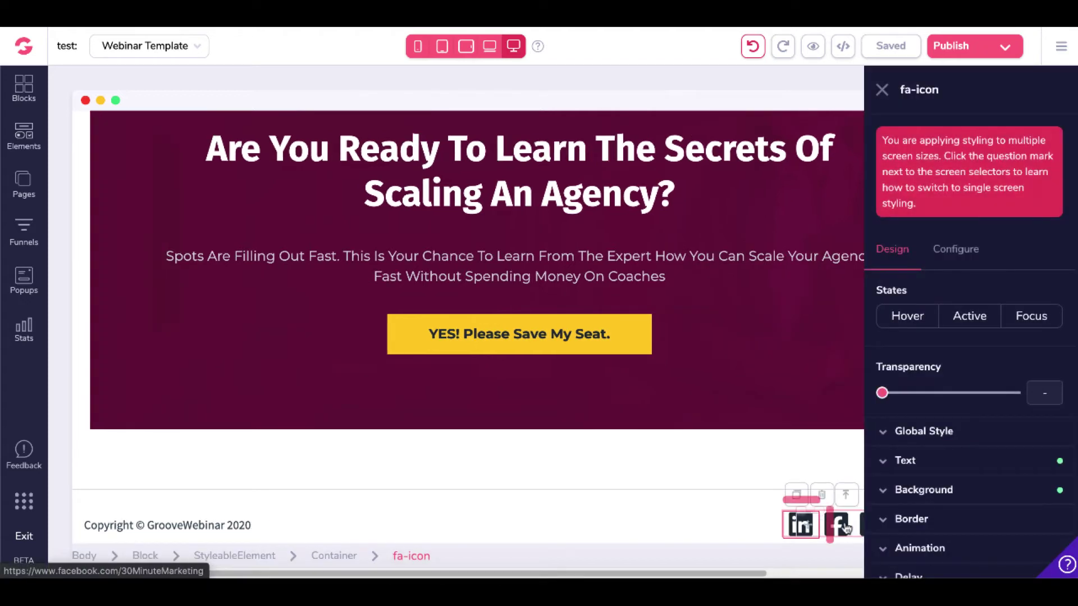
left_click(958, 254)
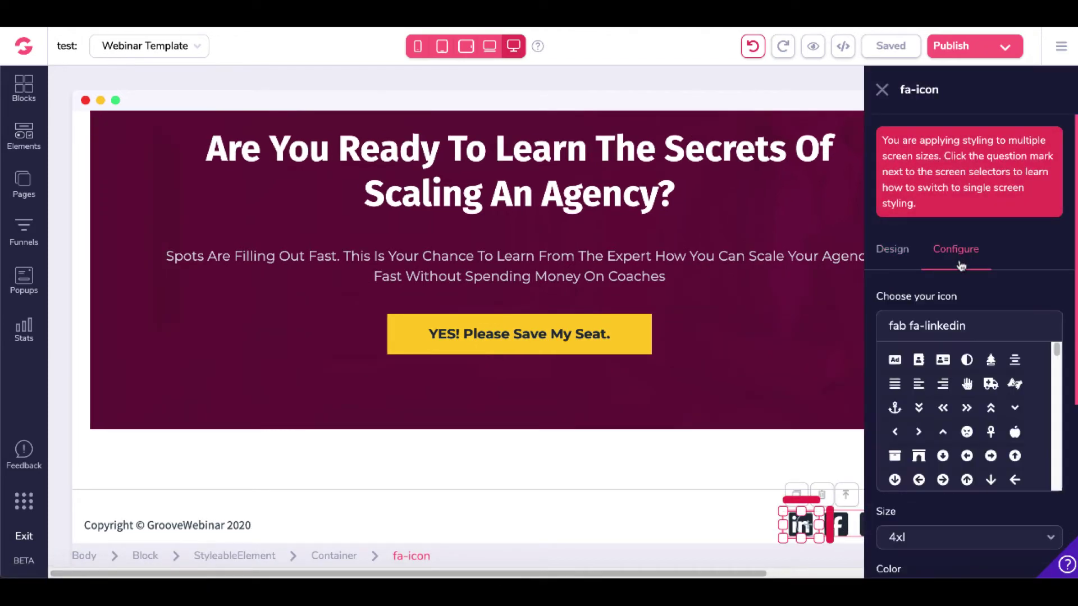
scroll(960, 266, "down", 1)
left_click(921, 459)
scroll(922, 515, "down", 2)
scroll(921, 515, "down", 2)
left_click(908, 544)
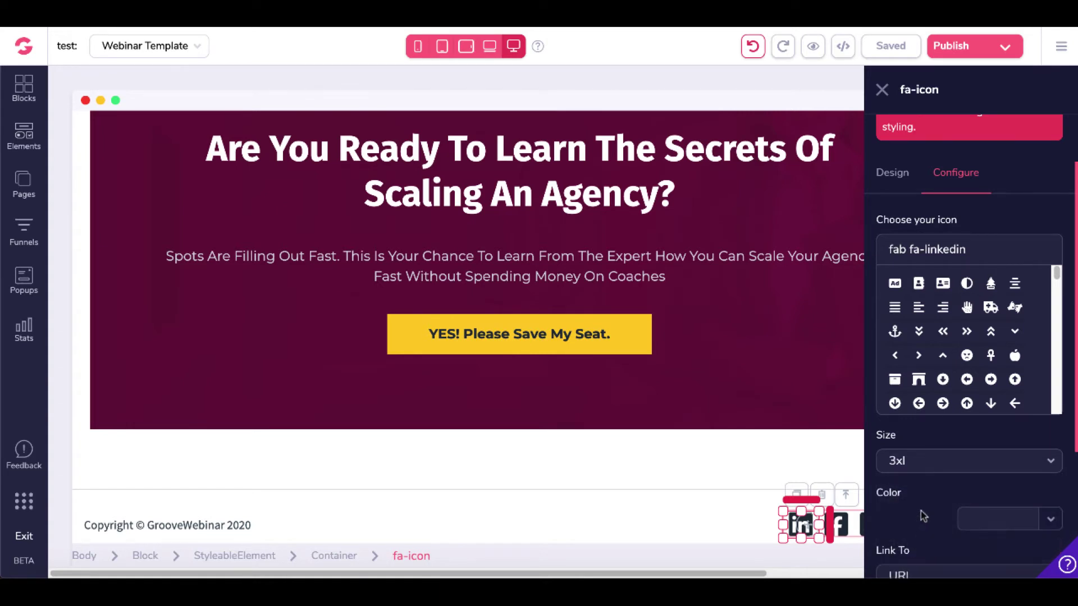
scroll(920, 510, "down", 3)
left_click(949, 558)
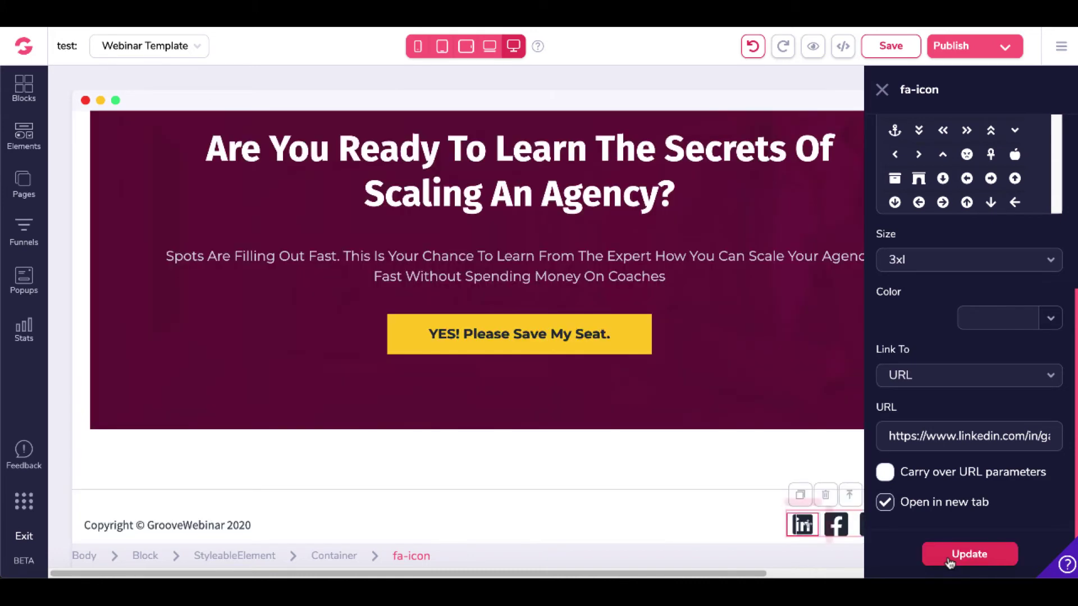
left_click(989, 53)
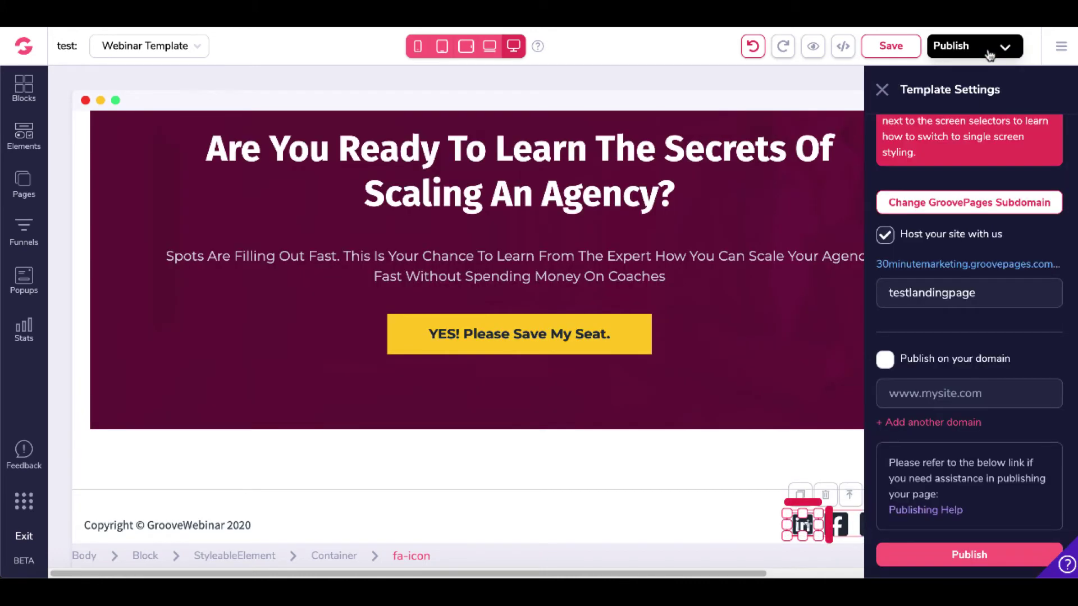
- Republish the page, check the live footer, then return to the editor and open help chat
left_click(990, 555)
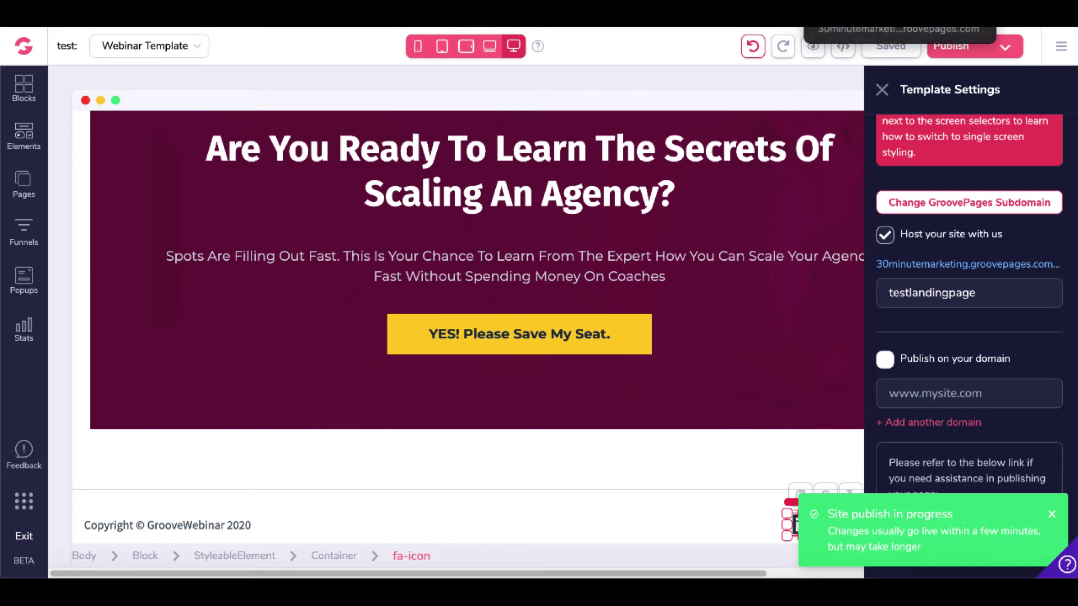
left_click(898, 16)
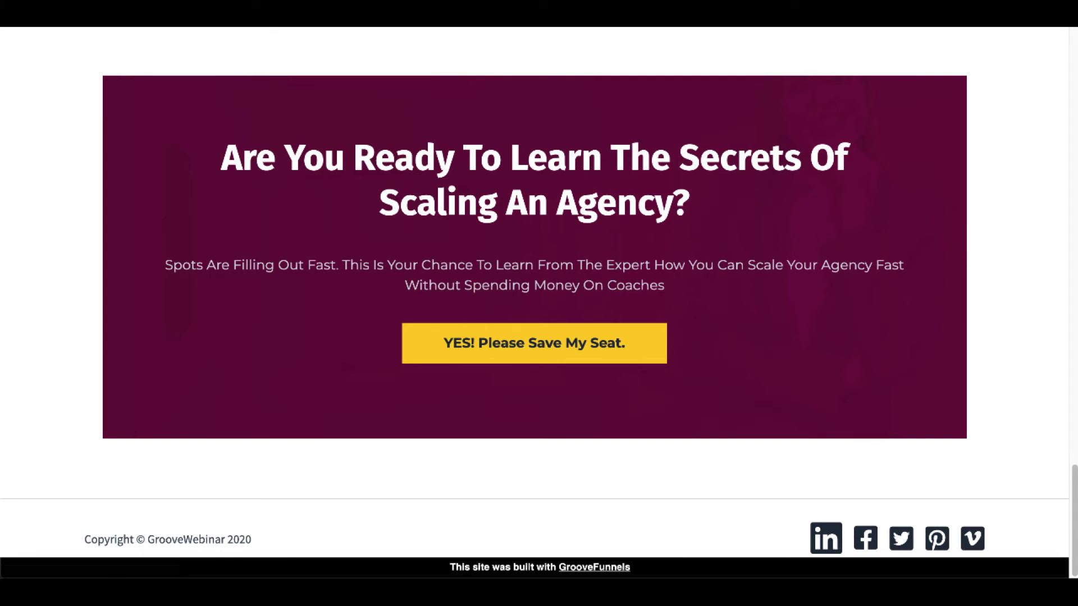
left_click(785, 13)
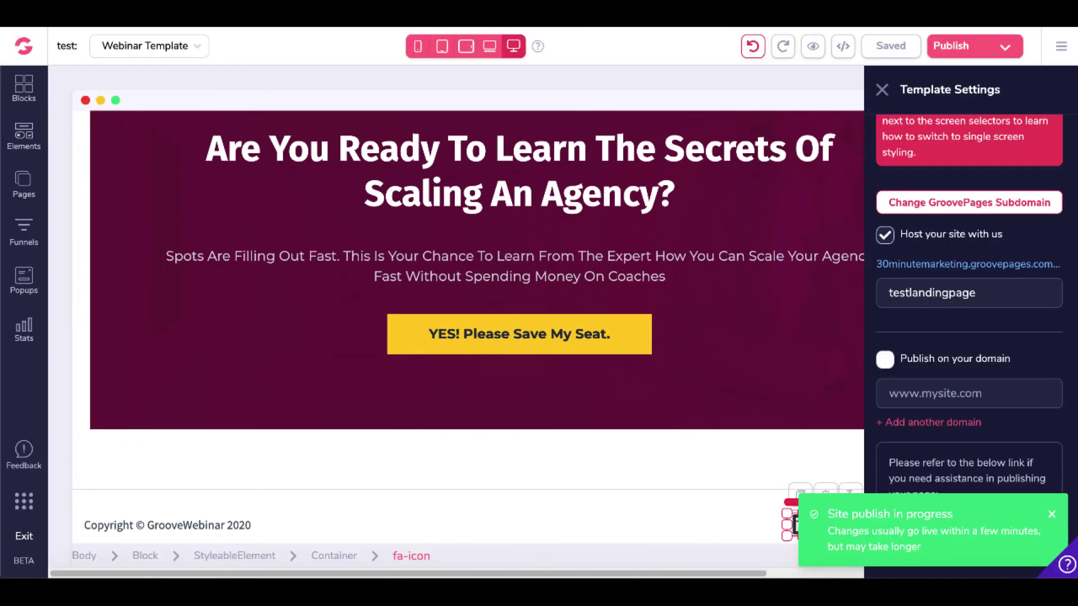
left_click(1064, 568)
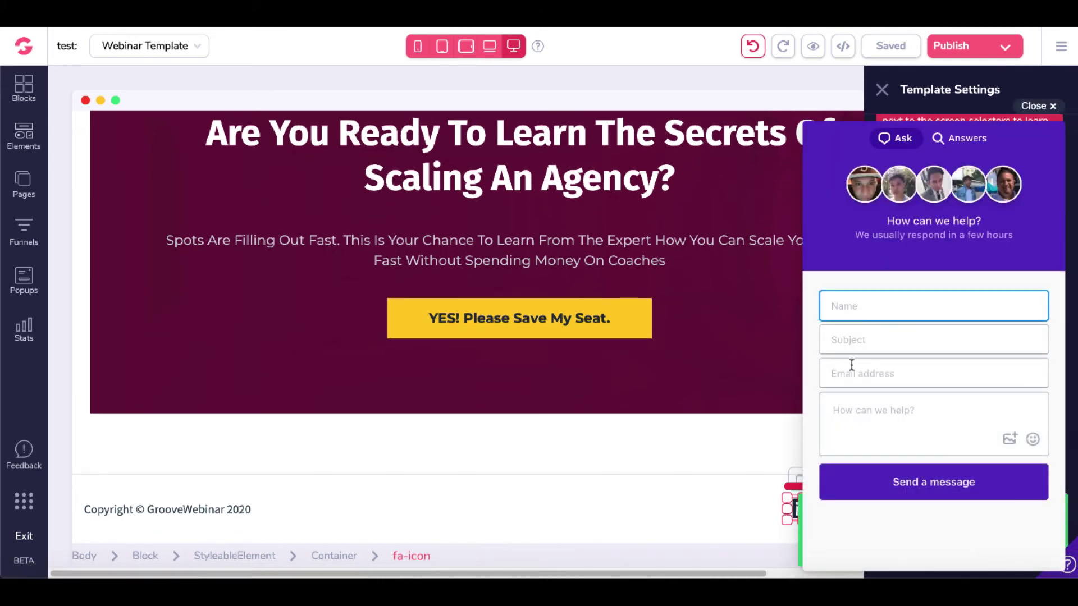
- Open the GroovePages Bugs board via Feedback > Report Bugs
left_click(29, 463)
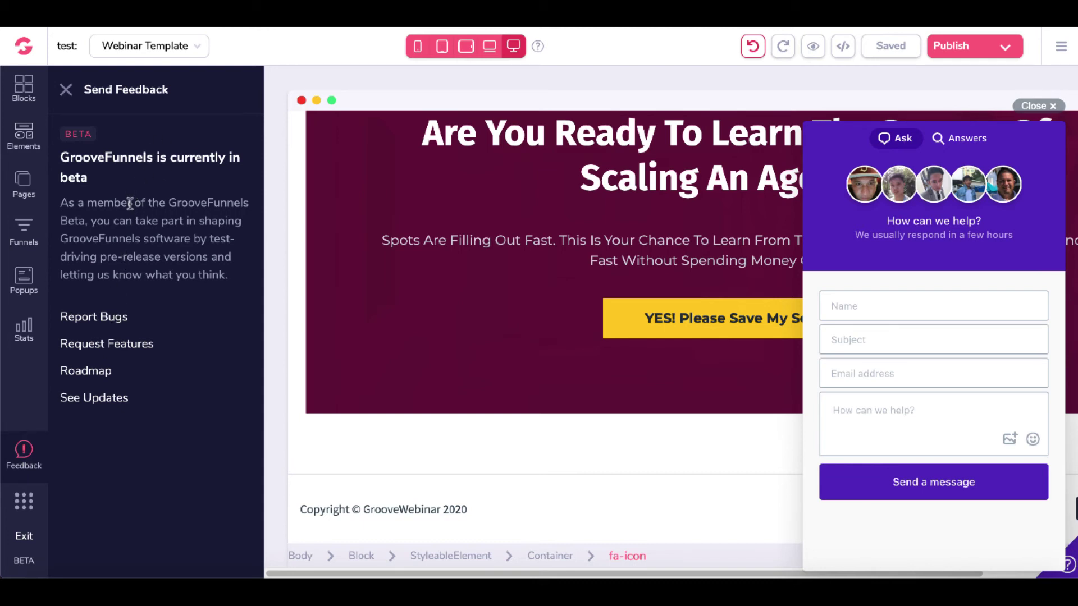
left_click(110, 319)
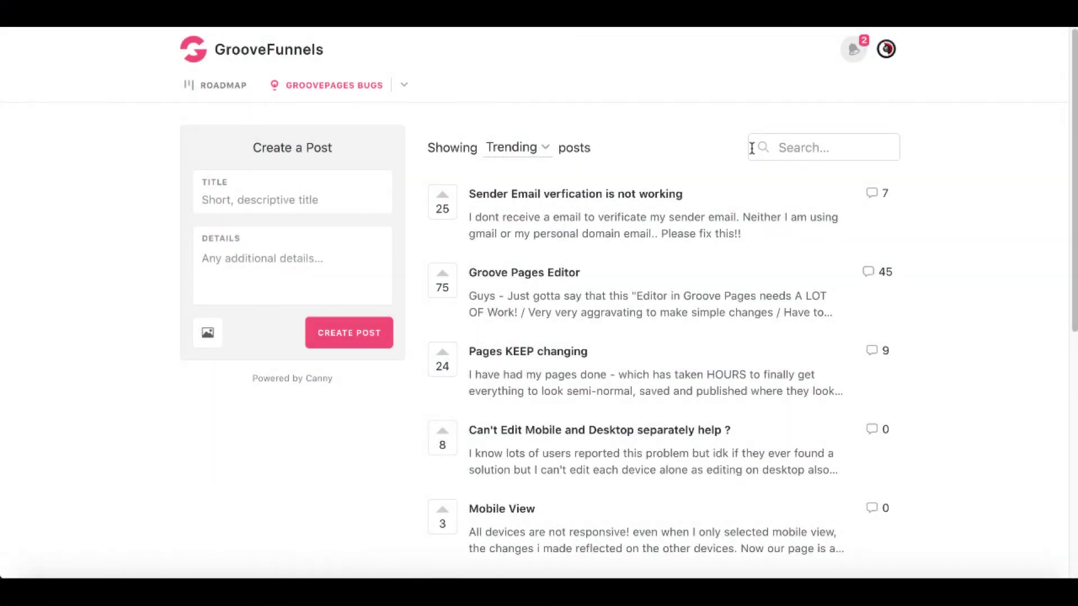
- Search the Feedback bugs board for 'icons', review the matching posts, then start a new post title
left_click(807, 154)
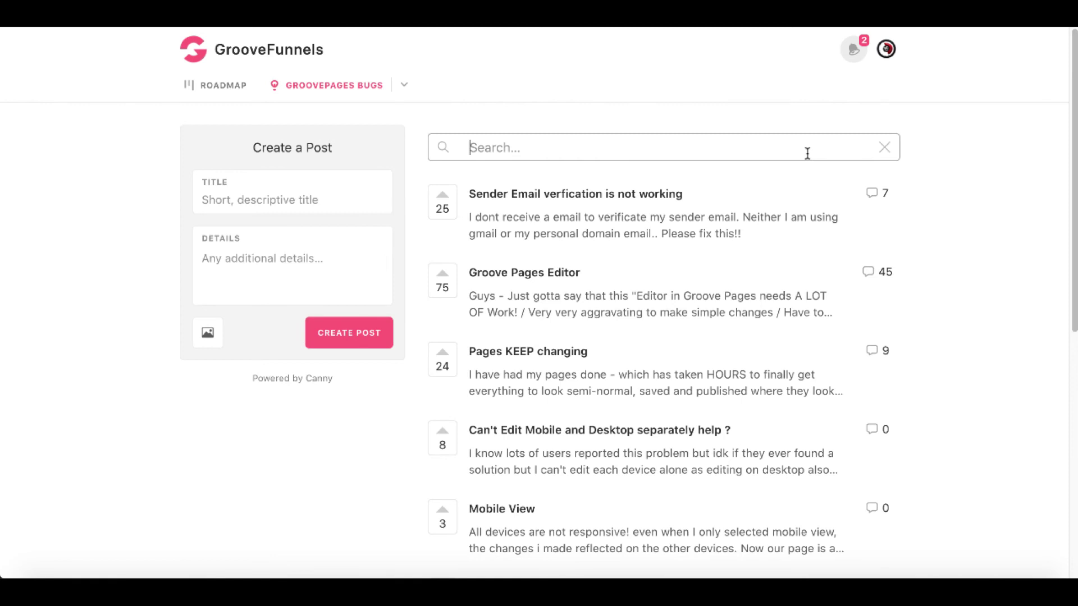
type("icons")
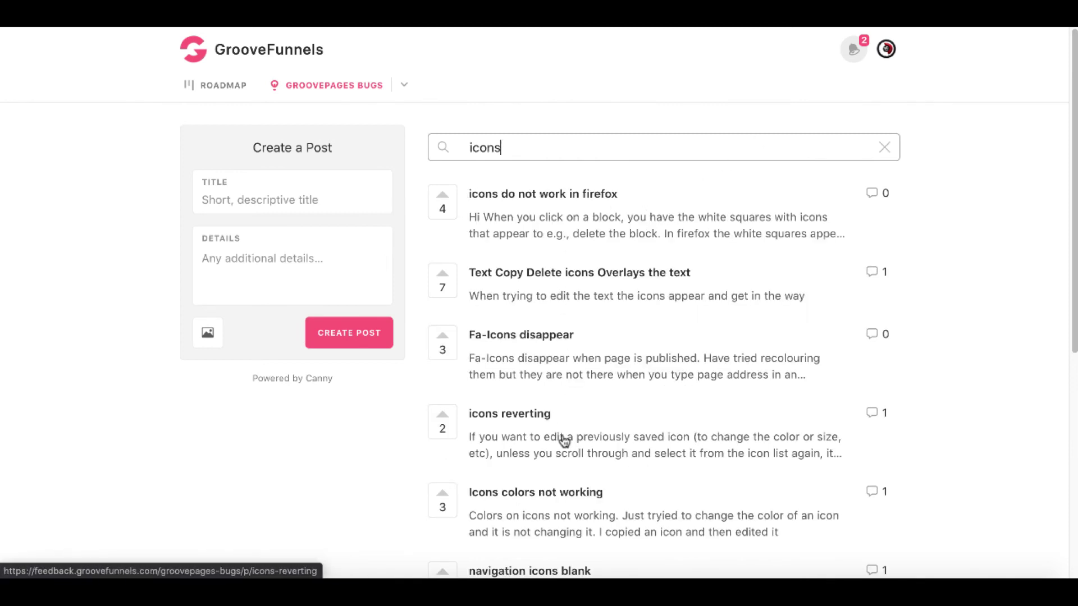
scroll(561, 487, "down", 5)
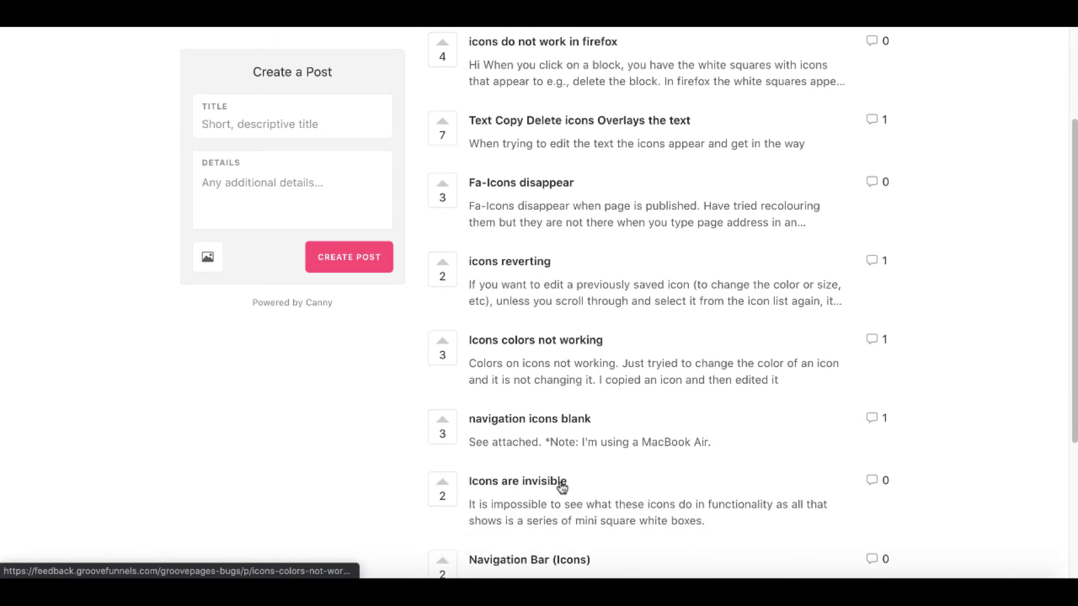
scroll(561, 487, "down", 3)
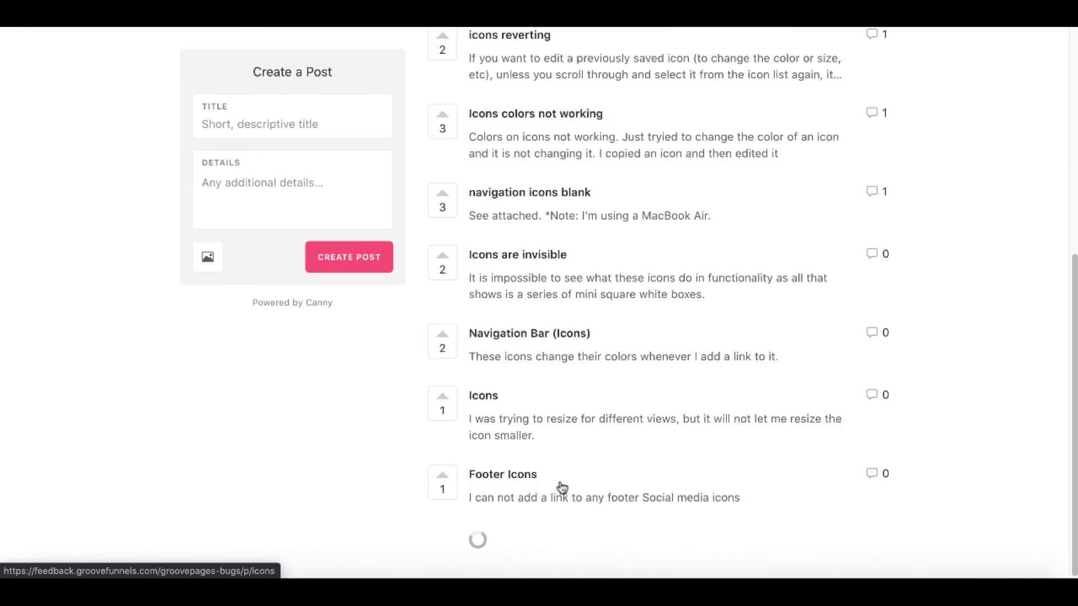
scroll(561, 487, "up", 10)
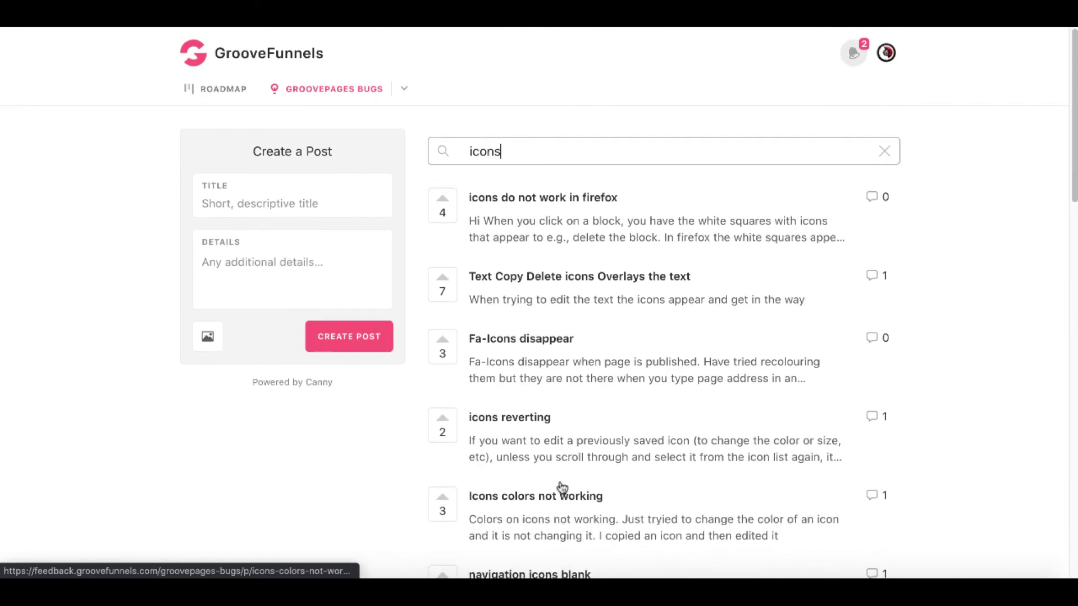
left_click(313, 197)
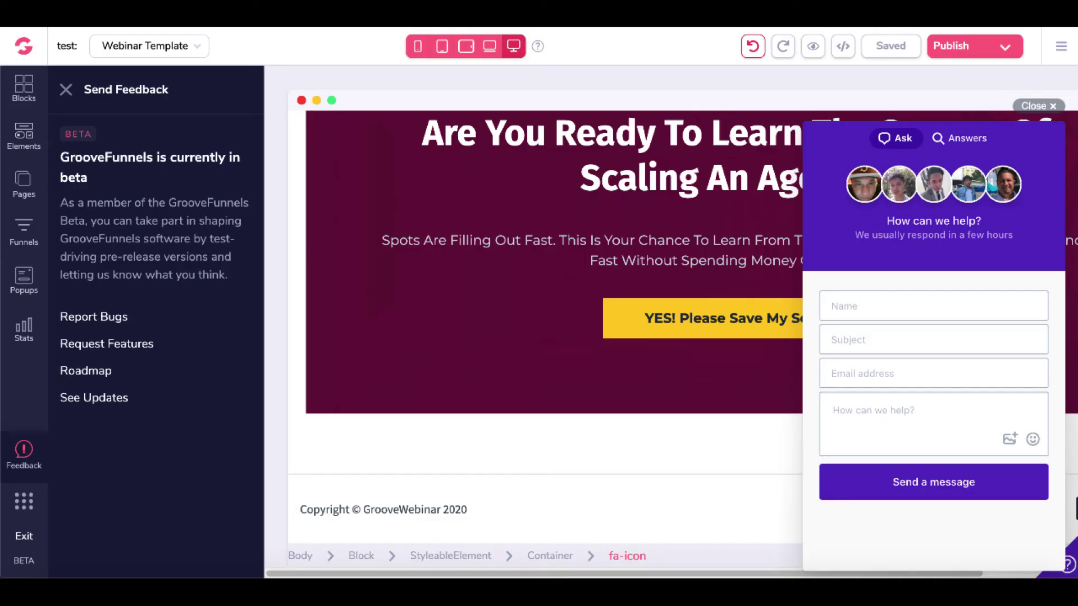
- Close the Block settings panel and help chat, returning the webinar page view to its top
left_click(616, 447)
scroll(616, 453, "up", 4)
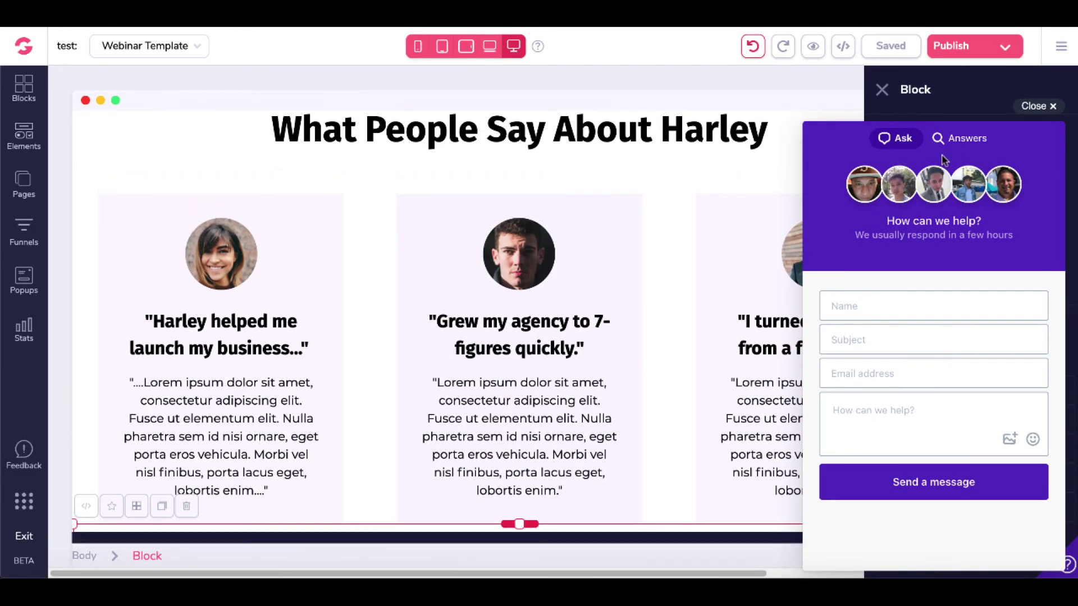
left_click(882, 91)
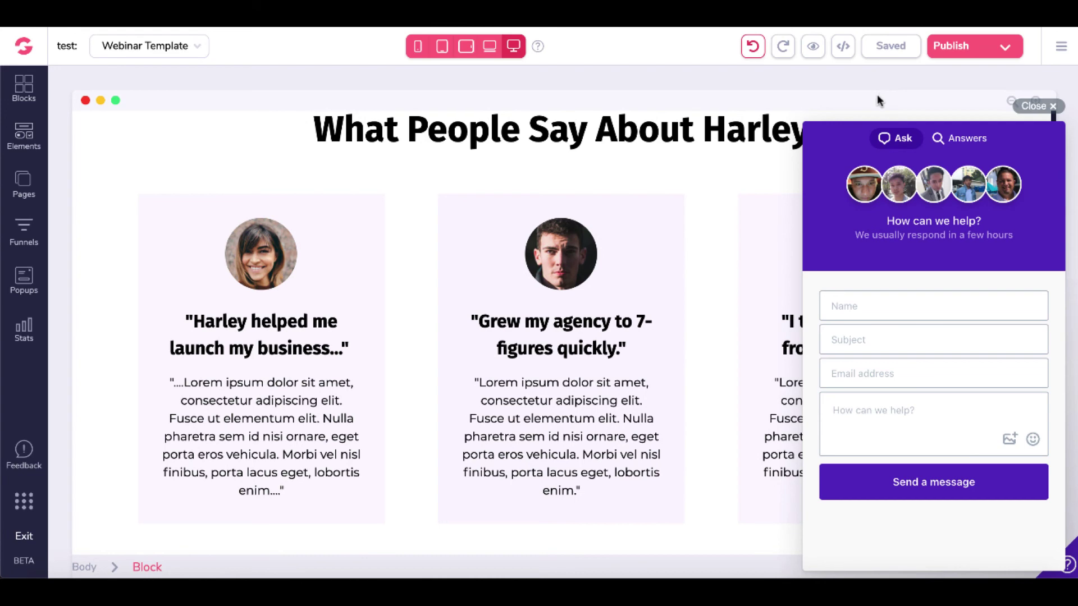
left_click(1066, 564)
scroll(673, 304, "up", 10)
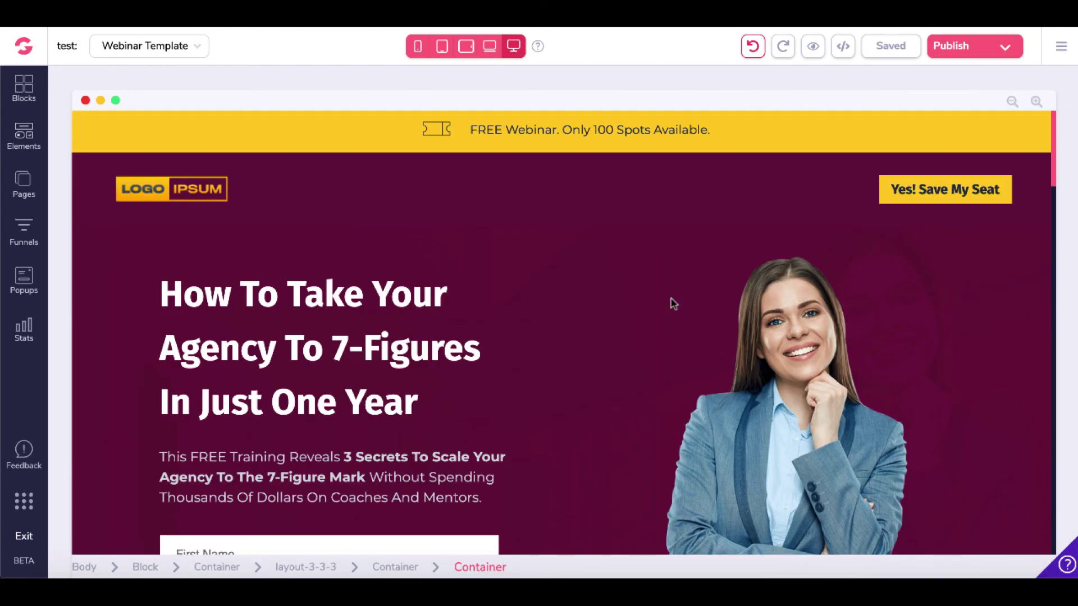